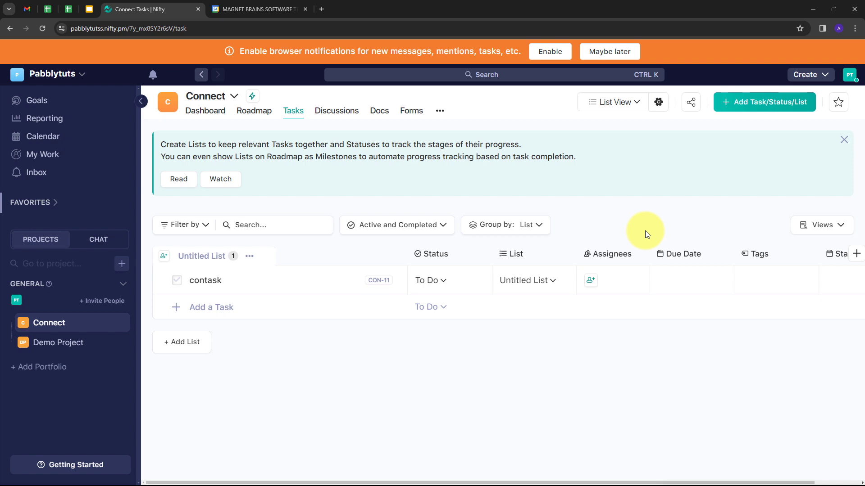
# Compare Google Calendar with the Nifty 'contask' list, then open a new blank browser tab
pyautogui.click(255, 9)
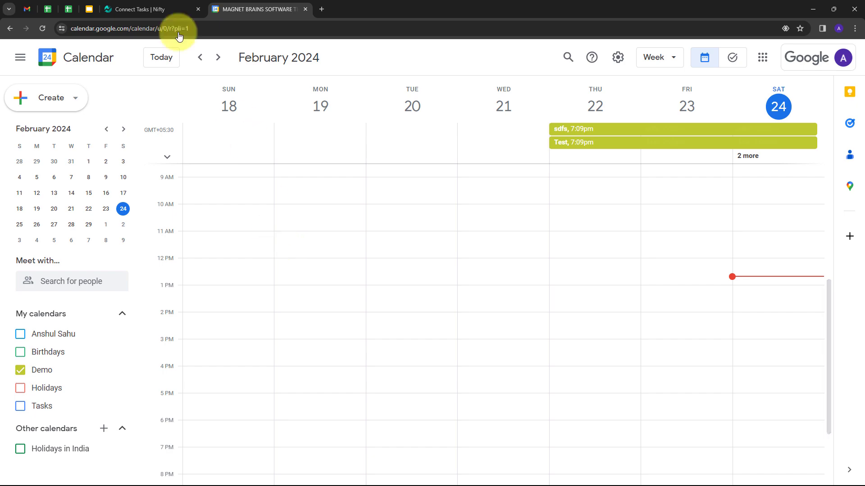
pyautogui.click(145, 9)
pyautogui.click(256, 10)
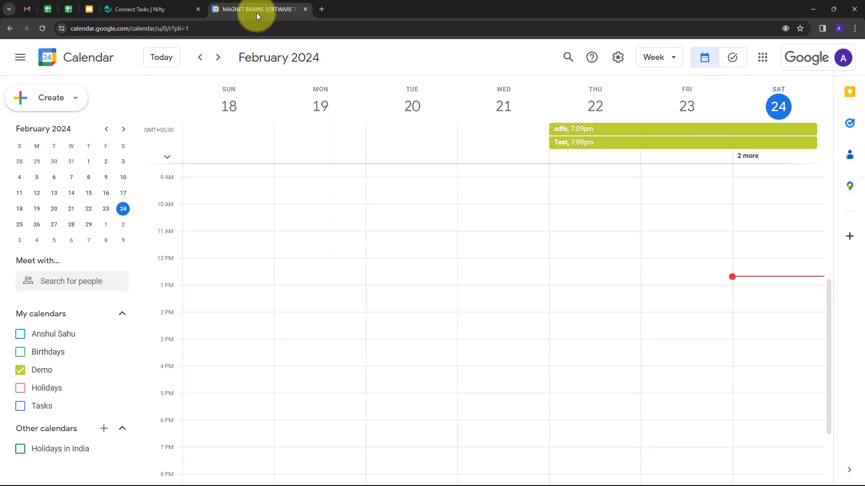
pyautogui.click(326, 8)
# Go to the Pabbly website, sign in, and open the Pabbly Connect dashboard via Access Now
pyautogui.write('pabbly')
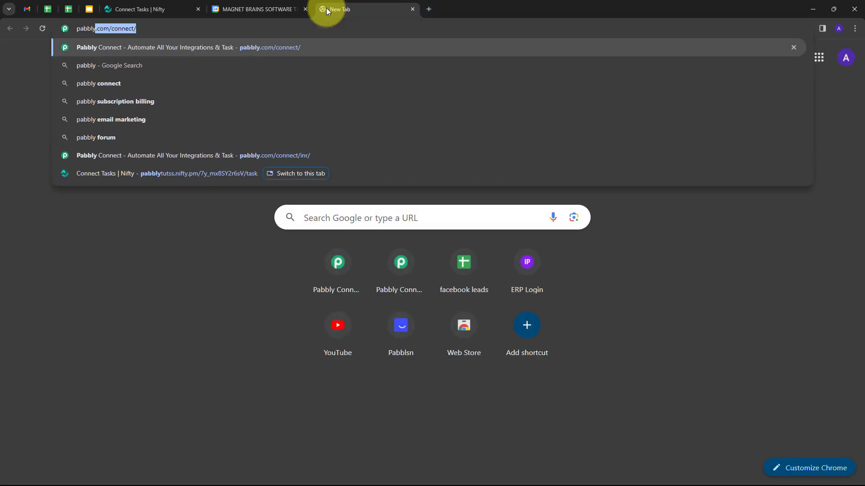
pyautogui.press('Return')
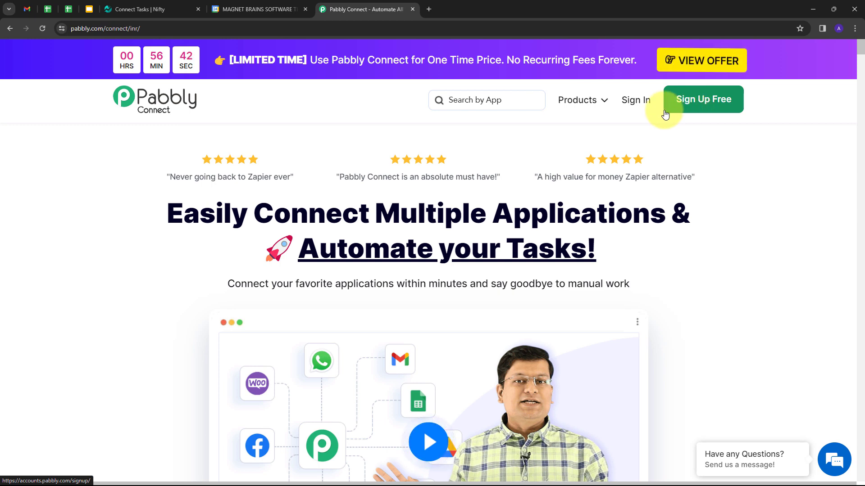
pyautogui.click(631, 101)
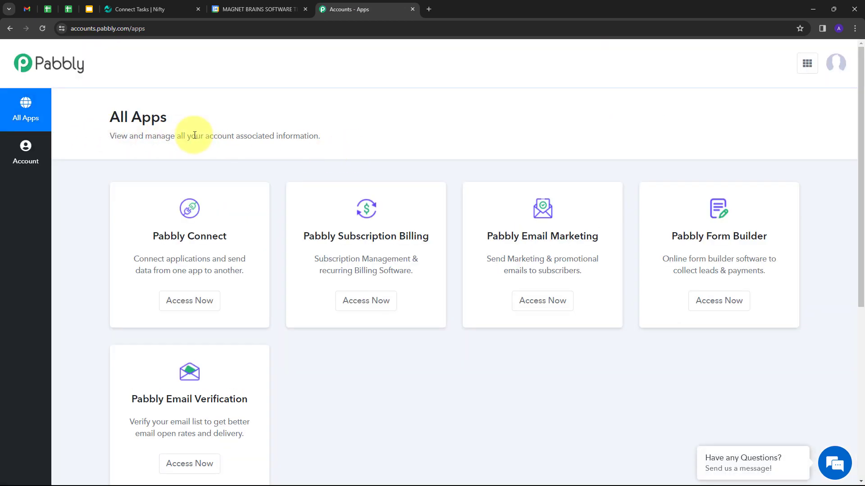
pyautogui.scroll(-2, 176, 112)
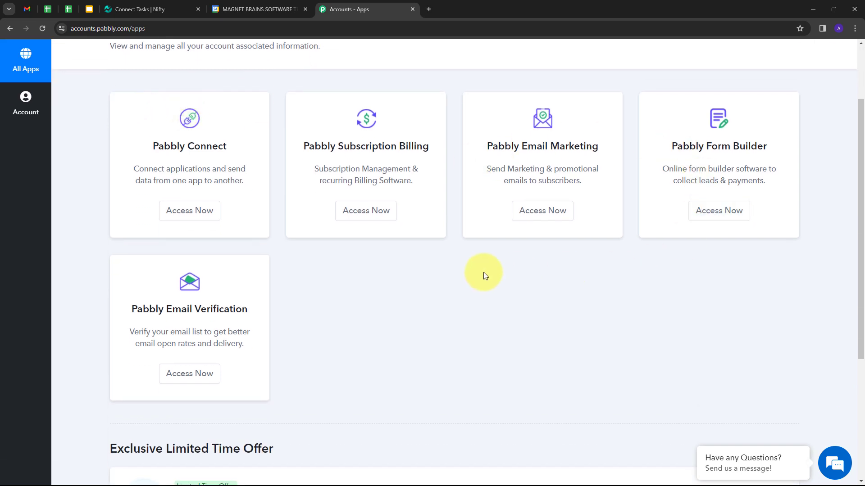
pyautogui.scroll(1, 234, 254)
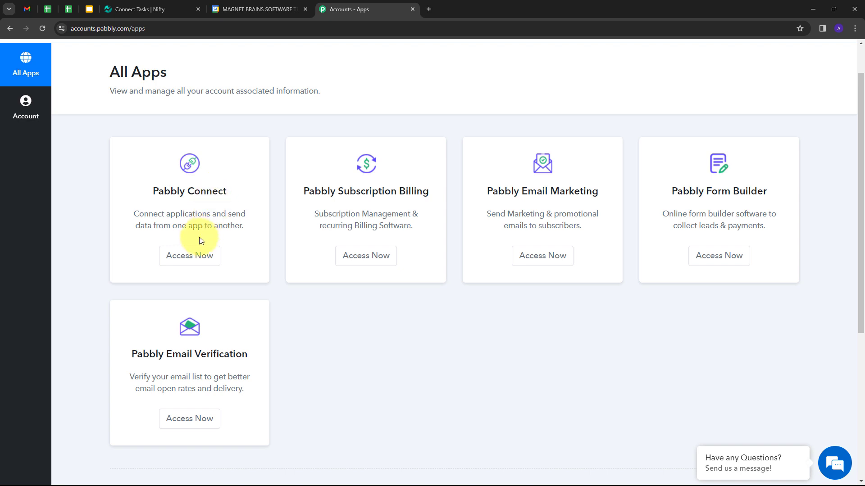
pyautogui.click(190, 259)
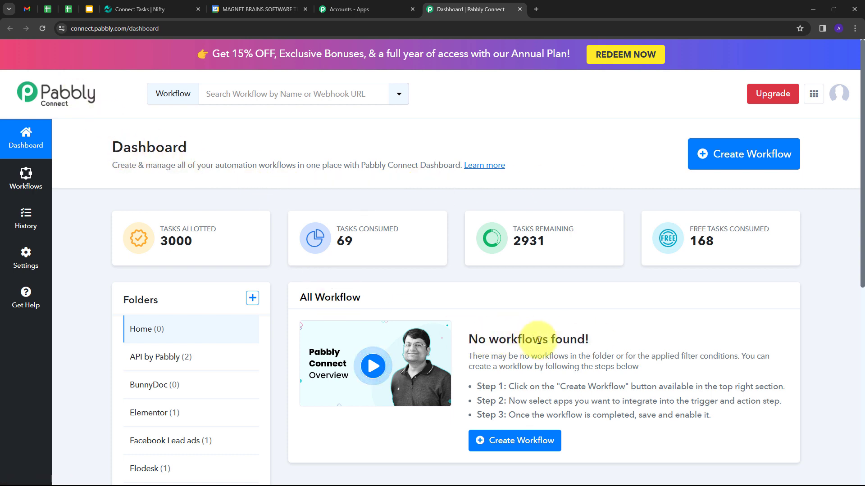
# Create a workflow named 'Create Google Calendar Event for Nifty Task' in the Home folder
pyautogui.scroll(-1, 536, 337)
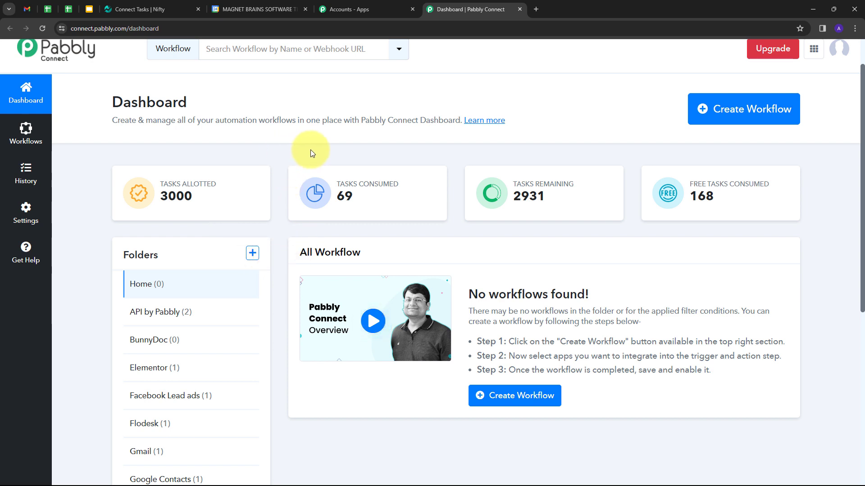
pyautogui.click(726, 112)
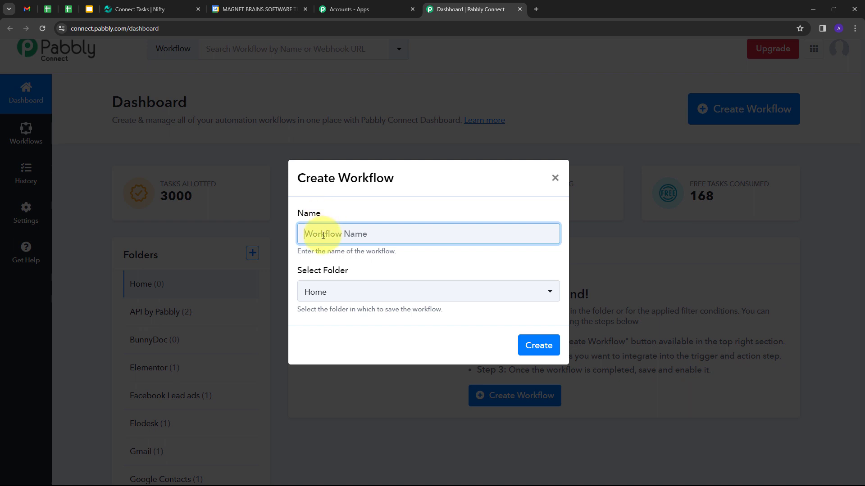
pyautogui.write('Create Google Calendar Event for Nifty Task')
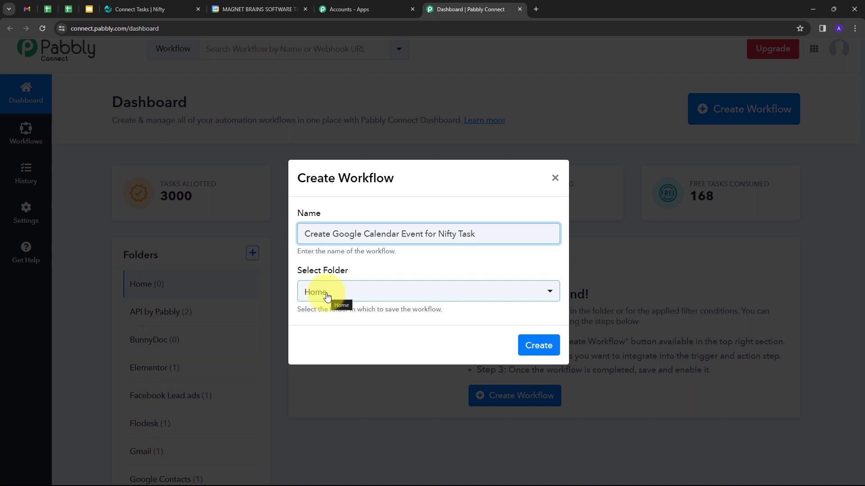
pyautogui.click(538, 345)
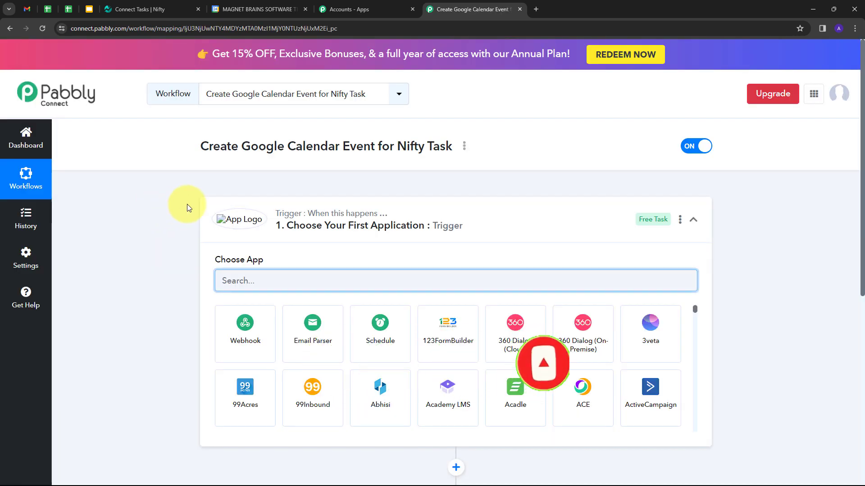
# Set the workflow trigger to the Nifty PM app with the Task Created event
pyautogui.scroll(-3, 176, 227)
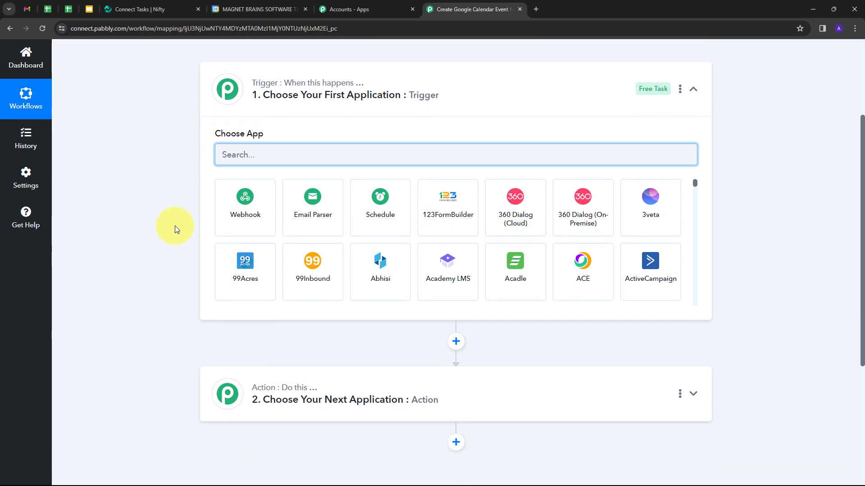
pyautogui.scroll(1, 175, 225)
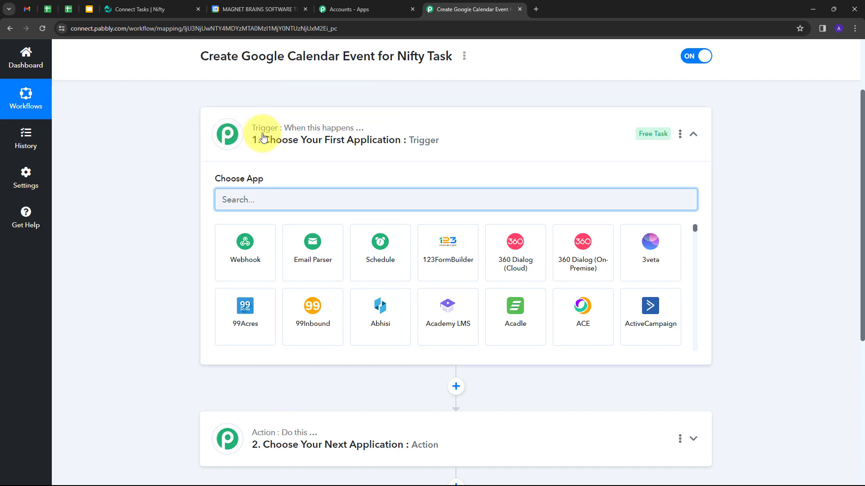
pyautogui.click(255, 200)
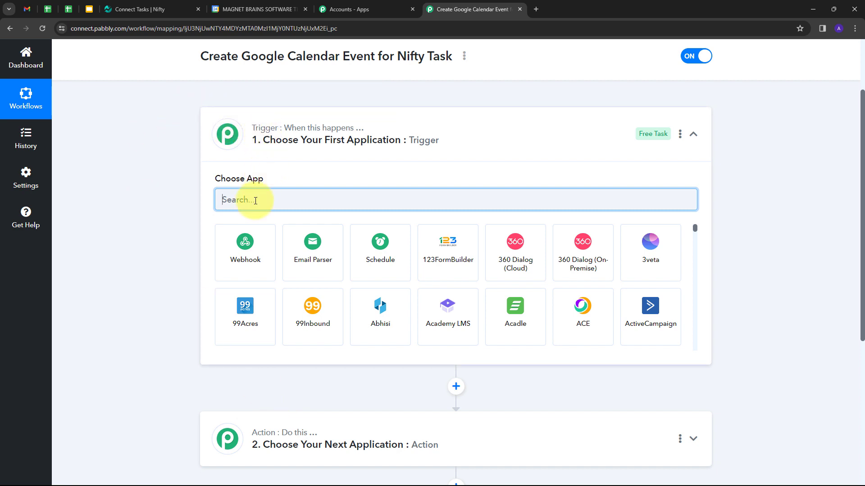
pyautogui.write('Nifty')
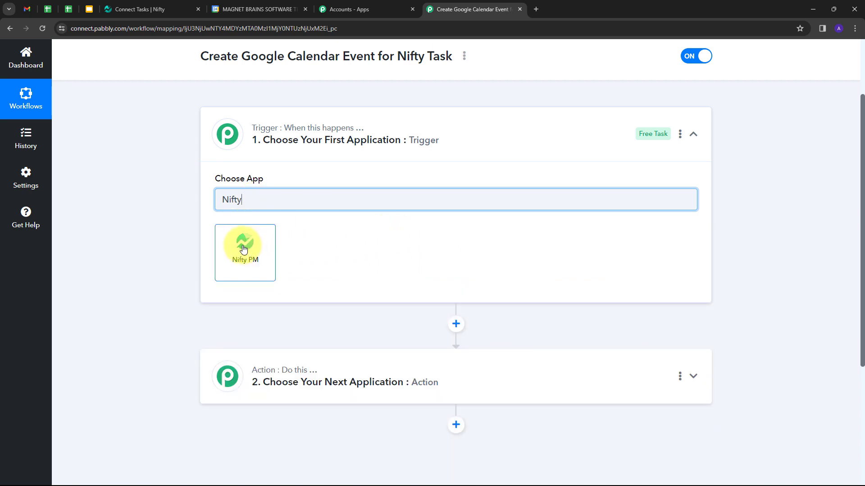
pyautogui.click(243, 249)
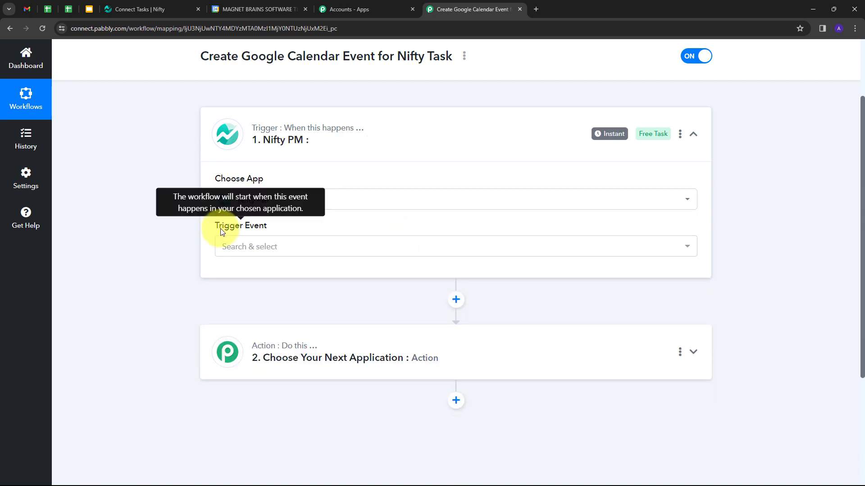
pyautogui.click(276, 248)
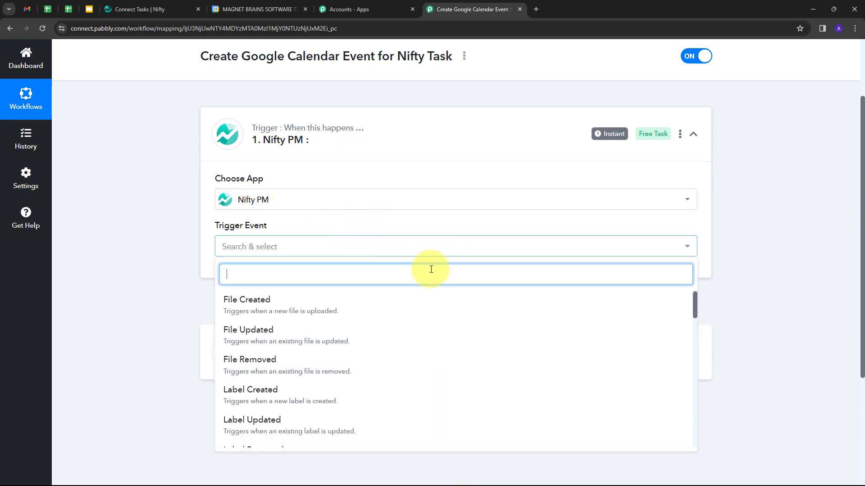
pyautogui.scroll(-10, 245, 391)
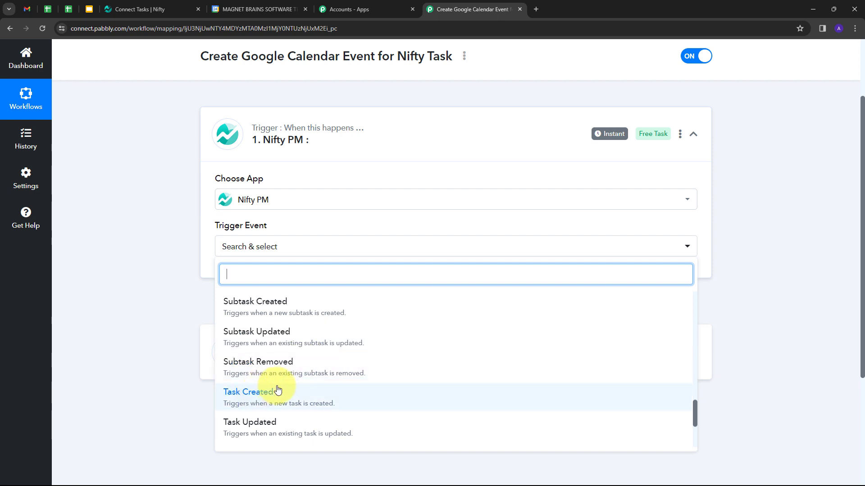
pyautogui.click(263, 392)
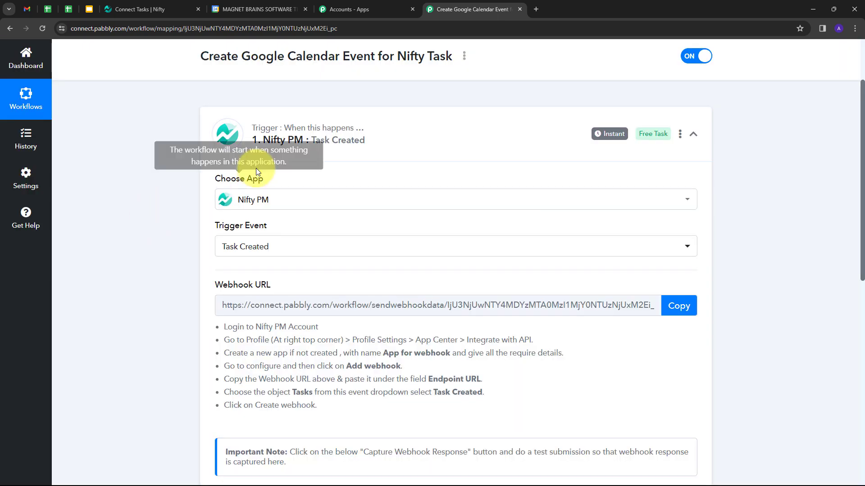
# Copy the trigger's webhook URL and return to the Nifty task list
pyautogui.scroll(-1, 153, 193)
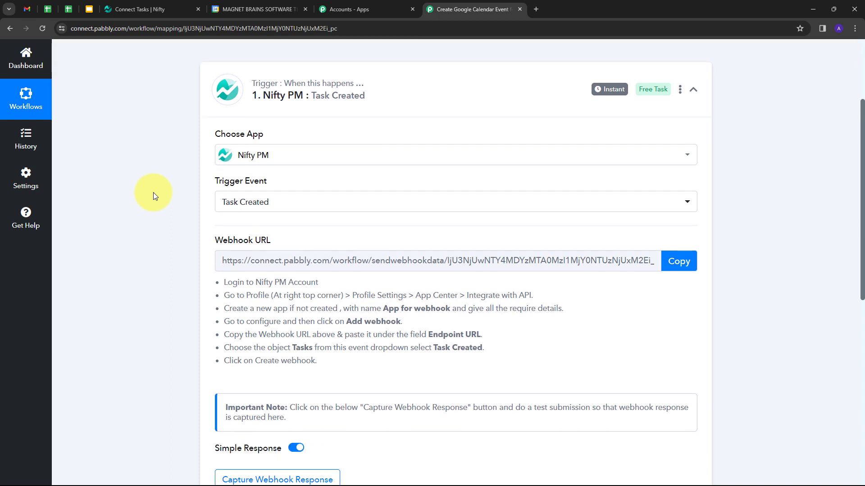
pyautogui.moveTo(233, 282); pyautogui.dragTo(353, 362)
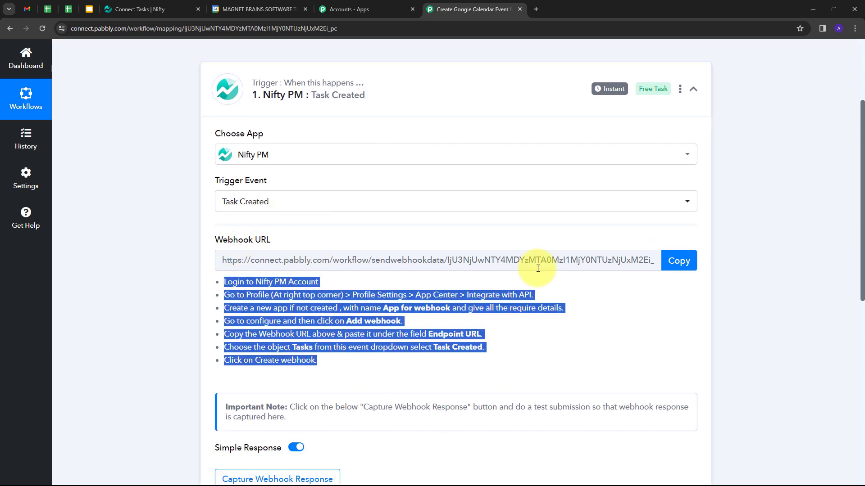
pyautogui.click(678, 261)
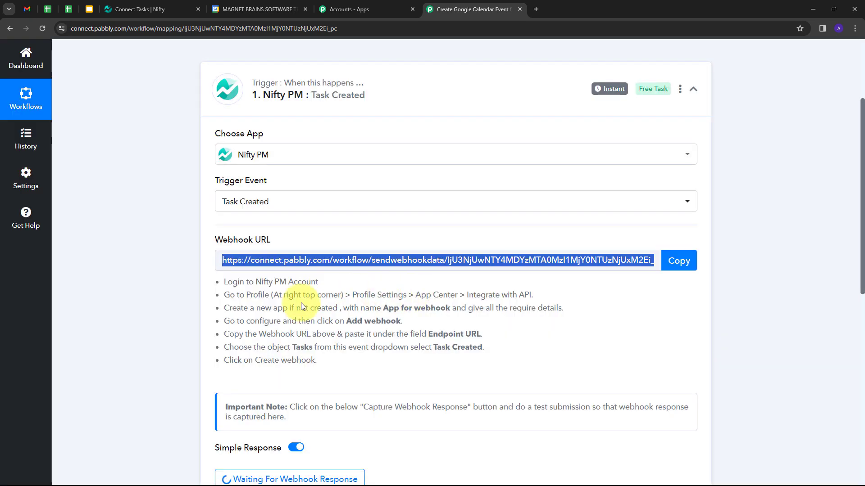
pyautogui.click(147, 13)
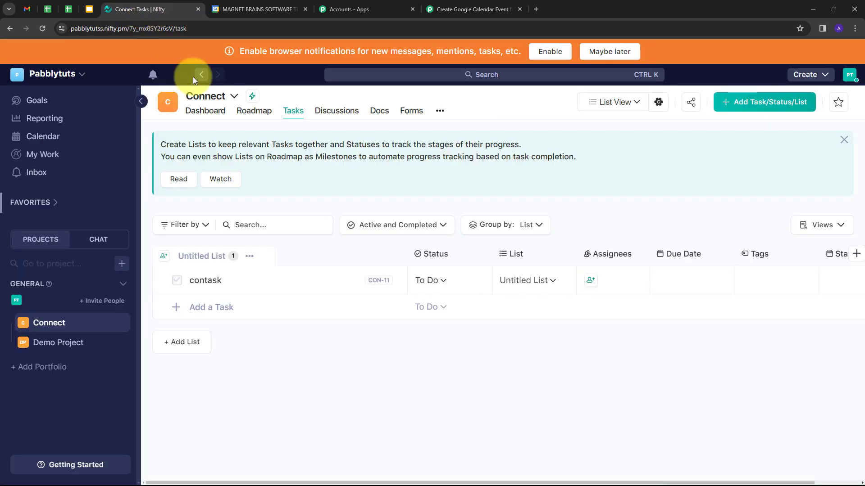
# Navigate Nifty profile settings to the App Center's 'App for webhook' configuration
pyautogui.click(849, 75)
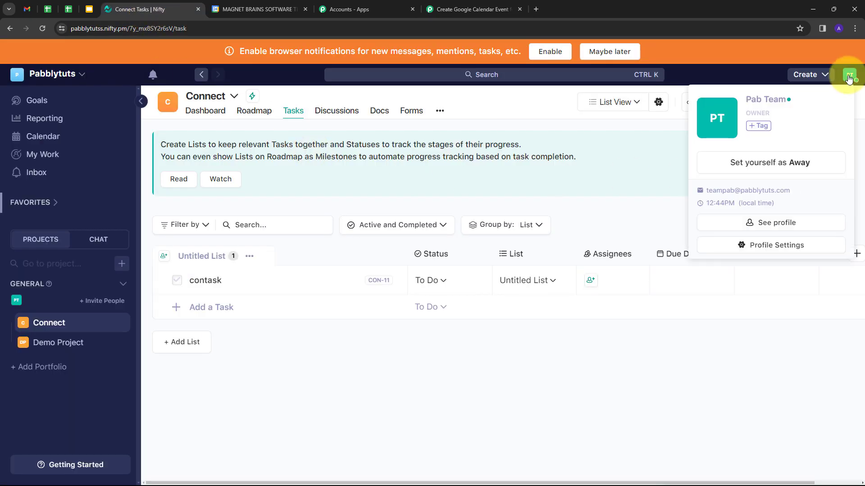
pyautogui.click(771, 248)
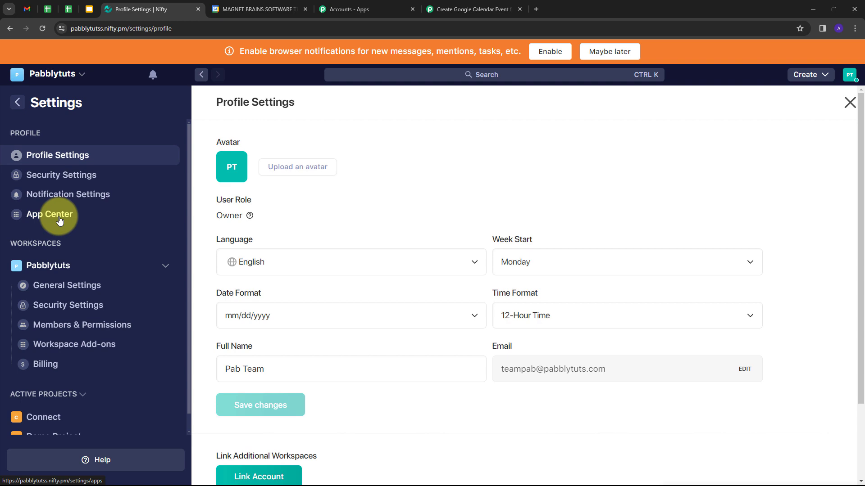
pyautogui.click(59, 220)
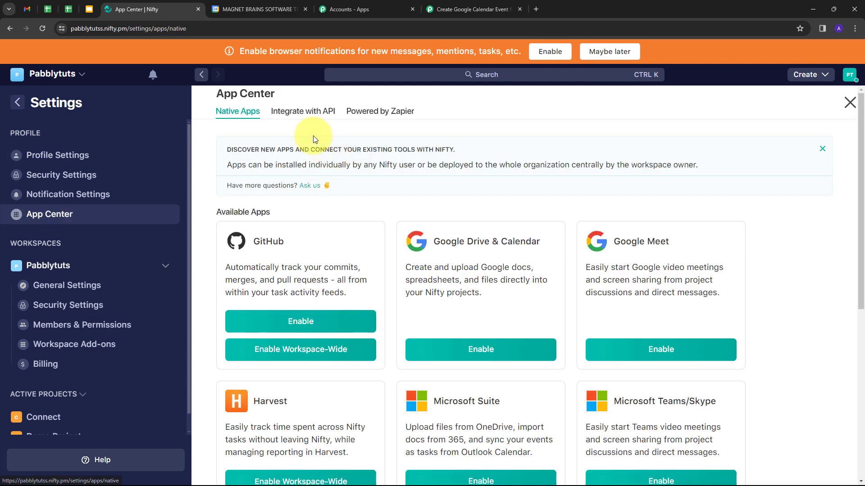
pyautogui.click(306, 114)
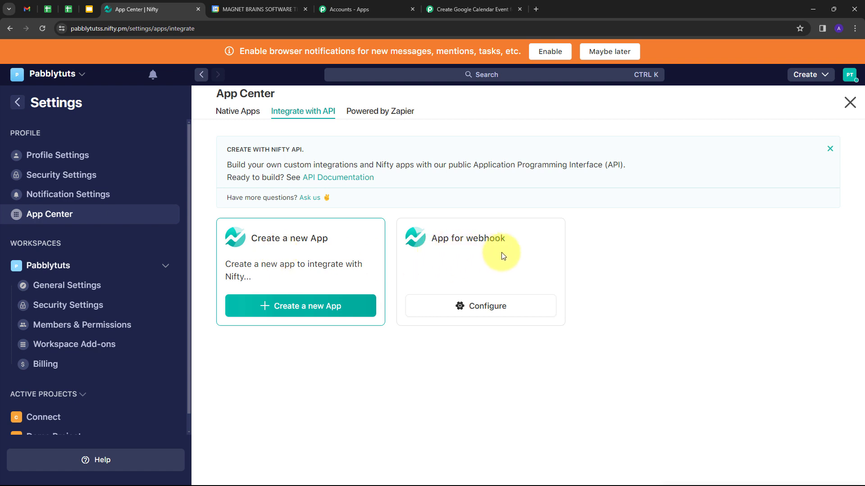
pyautogui.click(472, 310)
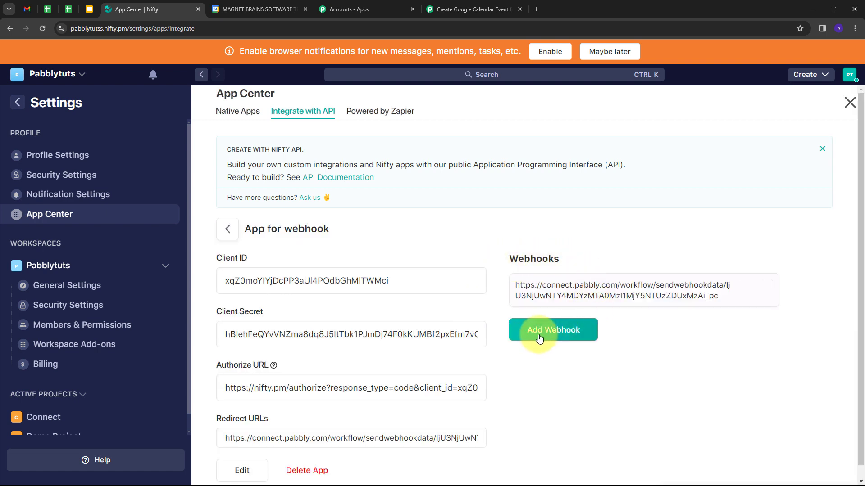
# Add a webhook with the pasted Pabbly URL as endpoint, subscribed to Task Created
pyautogui.click(560, 335)
pyautogui.scroll(-1, 544, 279)
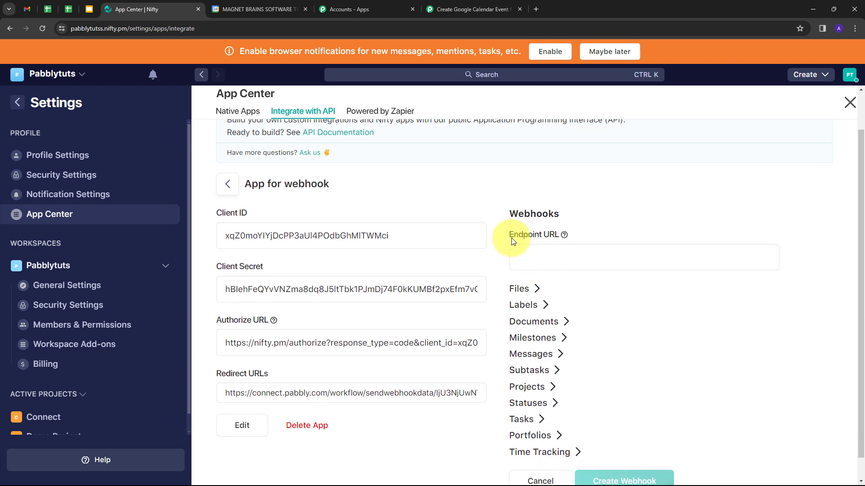
pyautogui.click(549, 264)
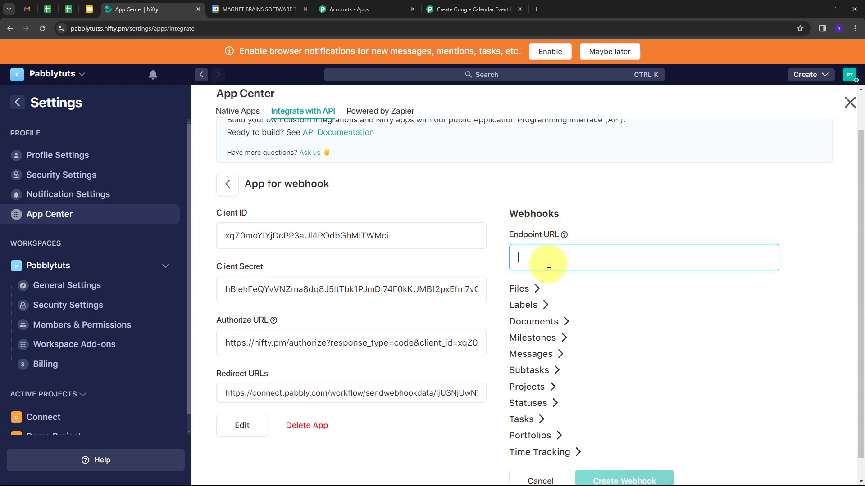
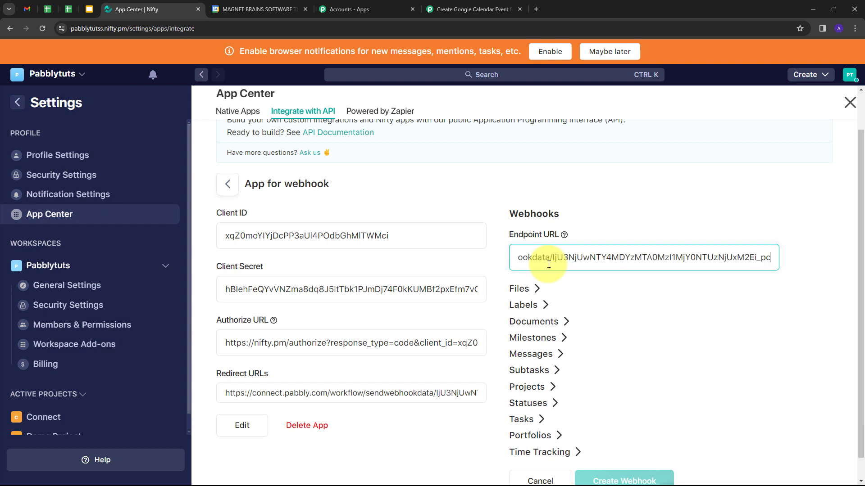
pyautogui.scroll(-1, 630, 277)
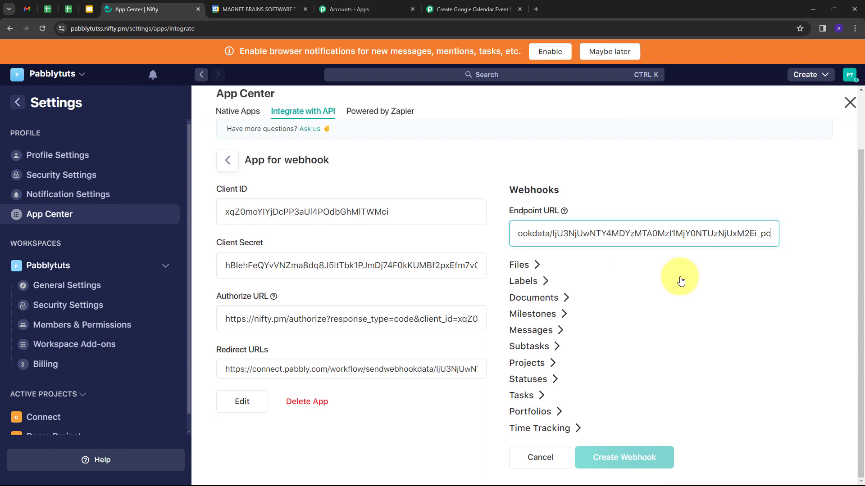
pyautogui.click(542, 397)
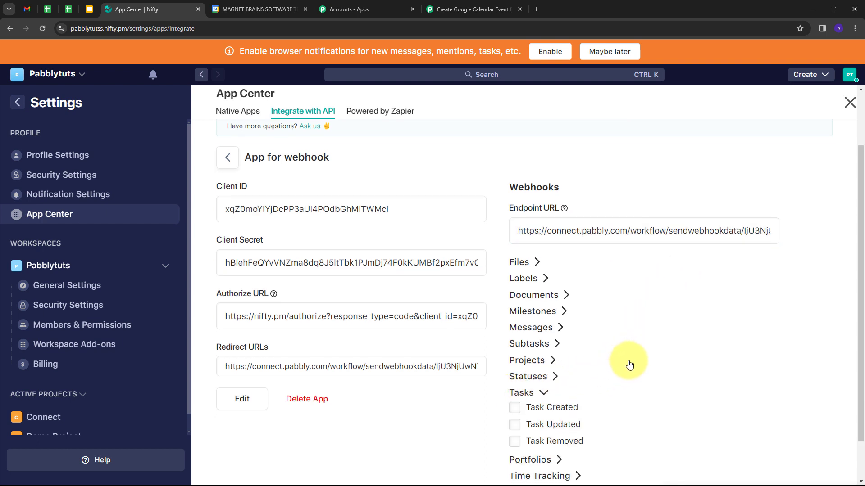
pyautogui.scroll(-2, 573, 412)
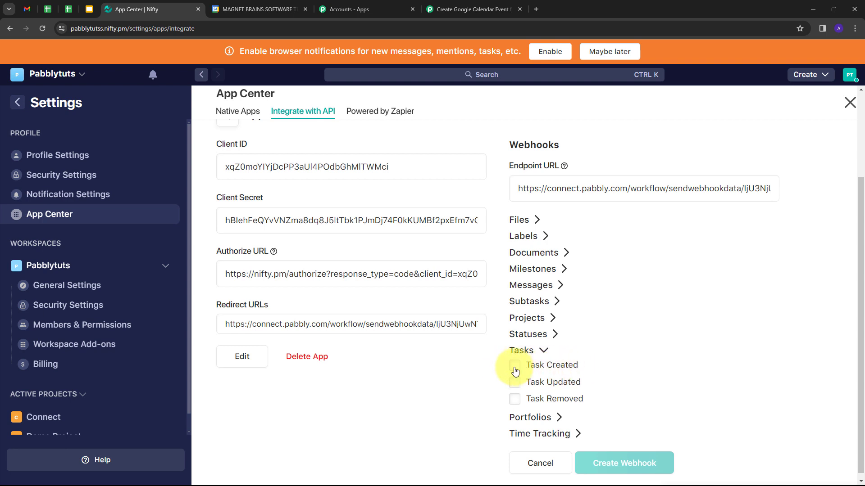
pyautogui.click(515, 370)
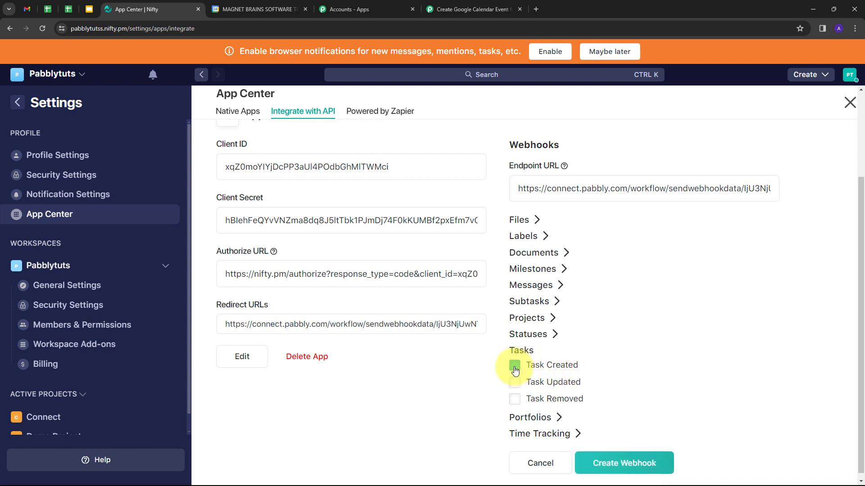
pyautogui.click(612, 464)
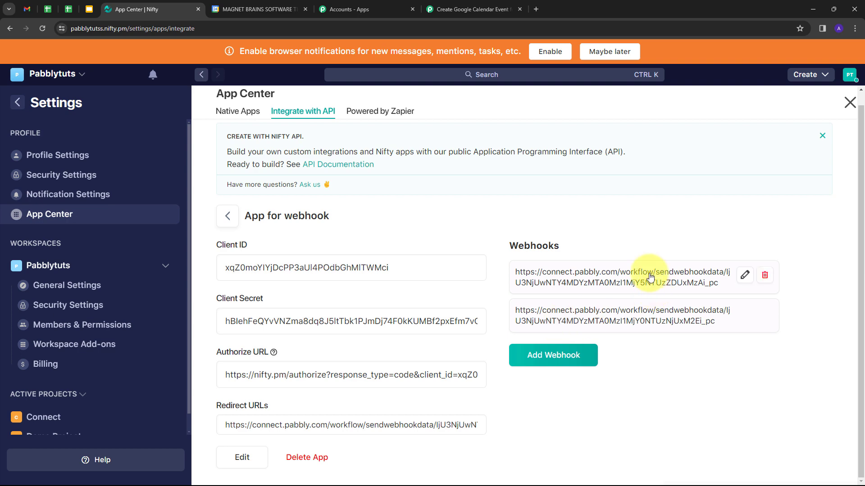
pyautogui.click(466, 8)
pyautogui.scroll(-3, 480, 243)
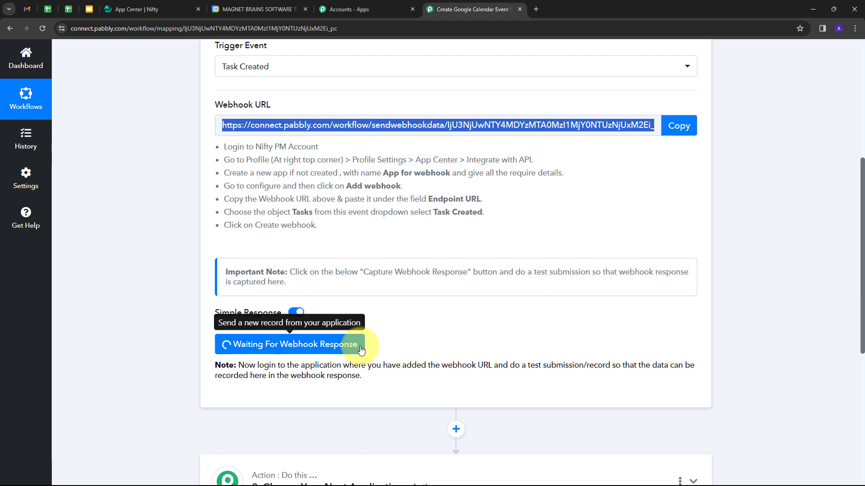
pyautogui.click(137, 8)
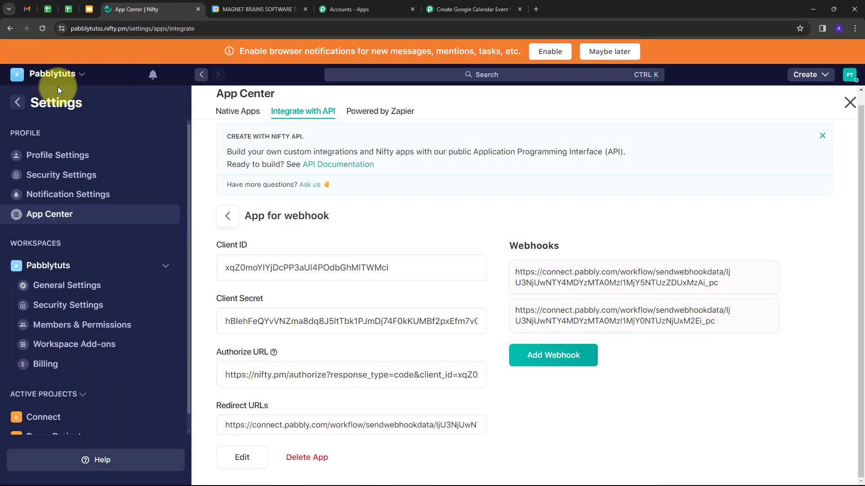
# Return to the Connect project and show its task list containing 'contask'
pyautogui.click(26, 75)
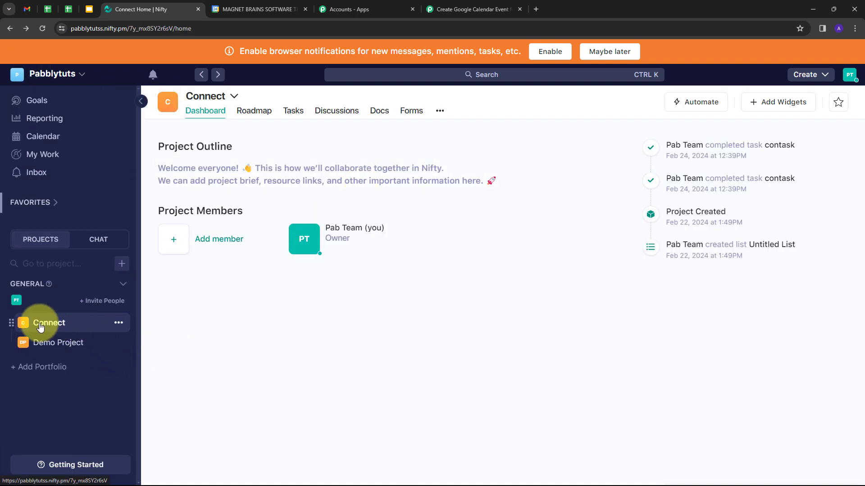
pyautogui.click(297, 114)
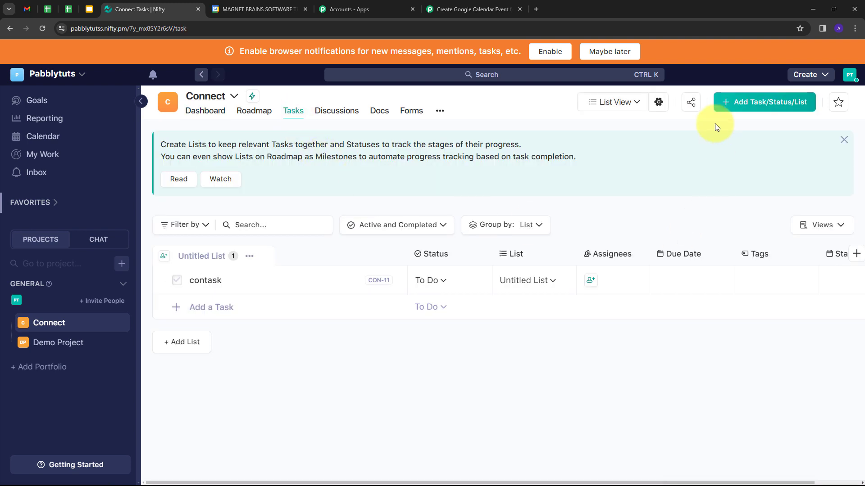
# Start a new task 'Designing Data Submission' with a description and To Do status
pyautogui.click(749, 105)
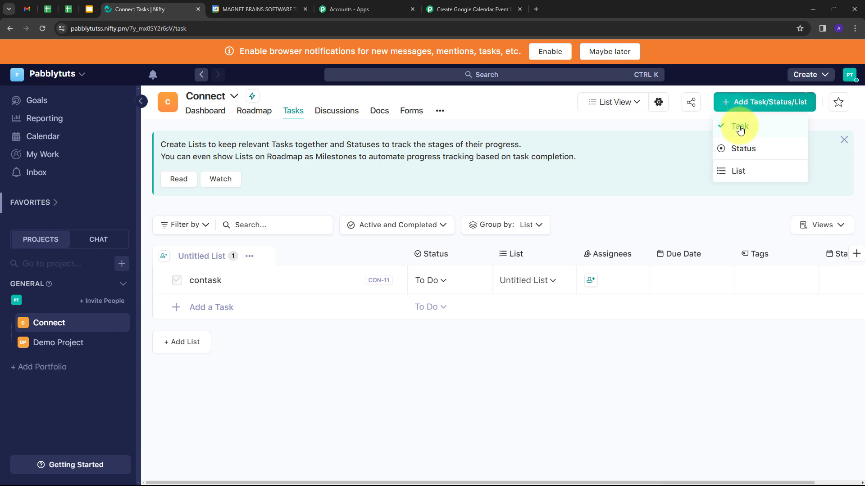
pyautogui.click(740, 128)
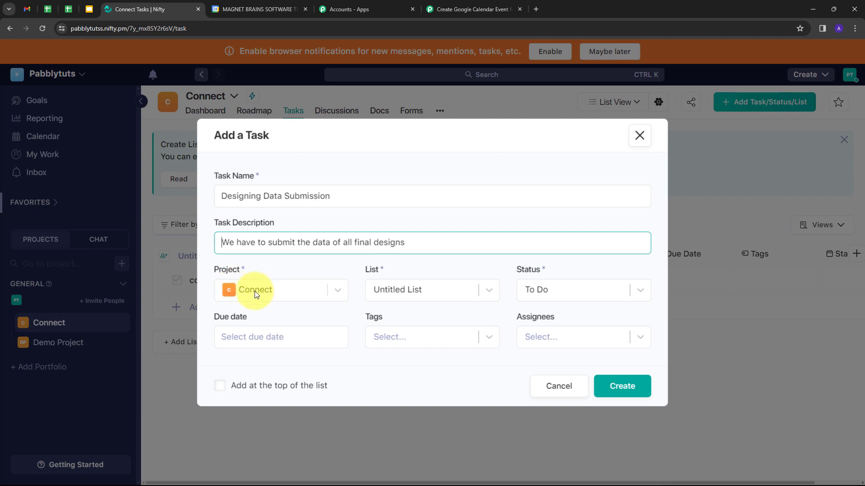
pyautogui.click(445, 284)
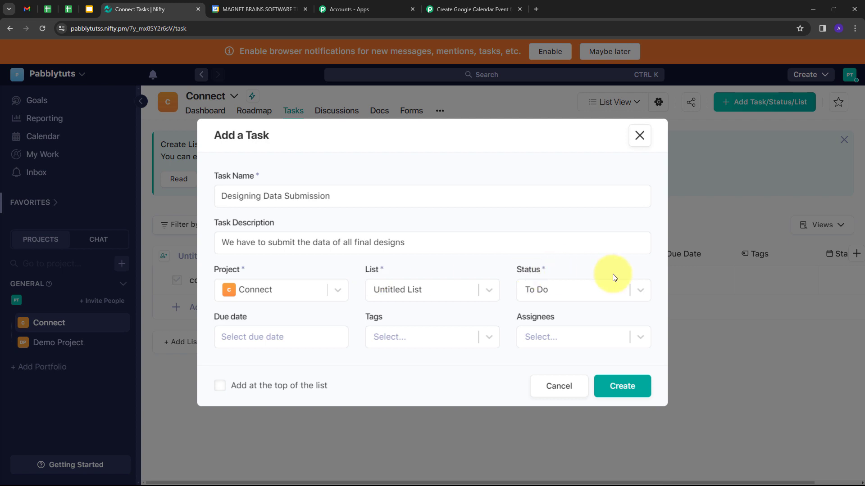
pyautogui.click(637, 289)
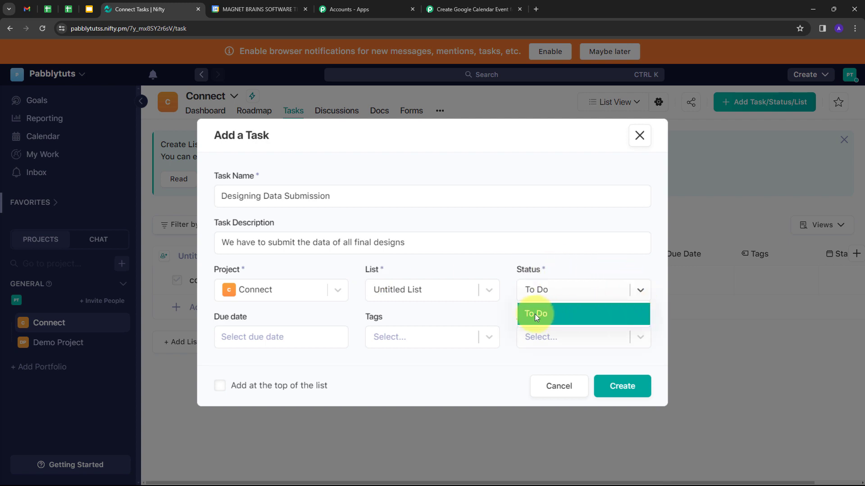
pyautogui.click(534, 315)
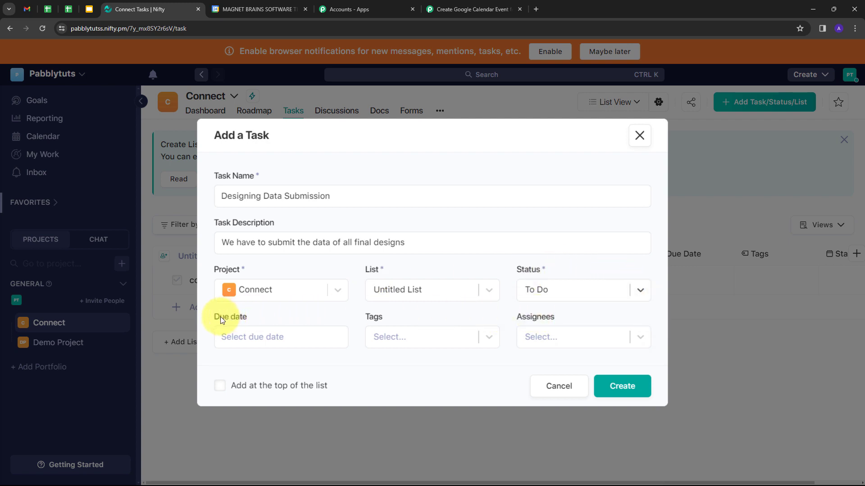
# Give it due date Feb 27, 2024, a High Priority tag, an assignee, and create it
pyautogui.click(252, 337)
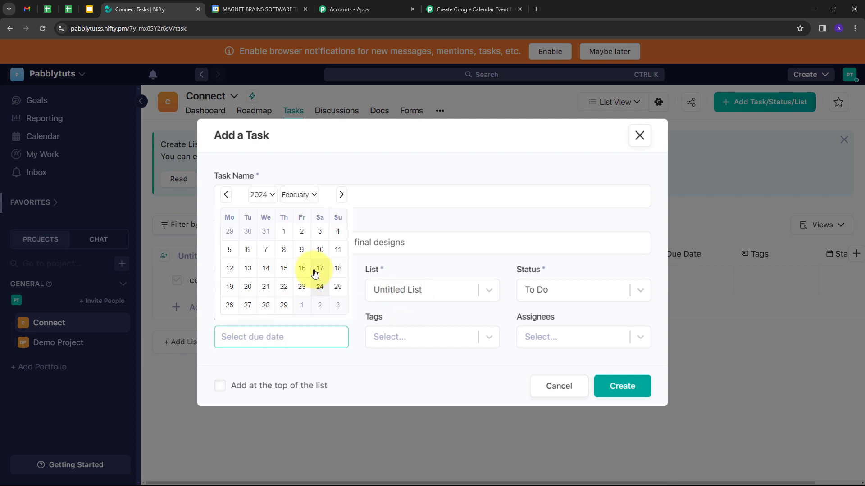
pyautogui.click(247, 306)
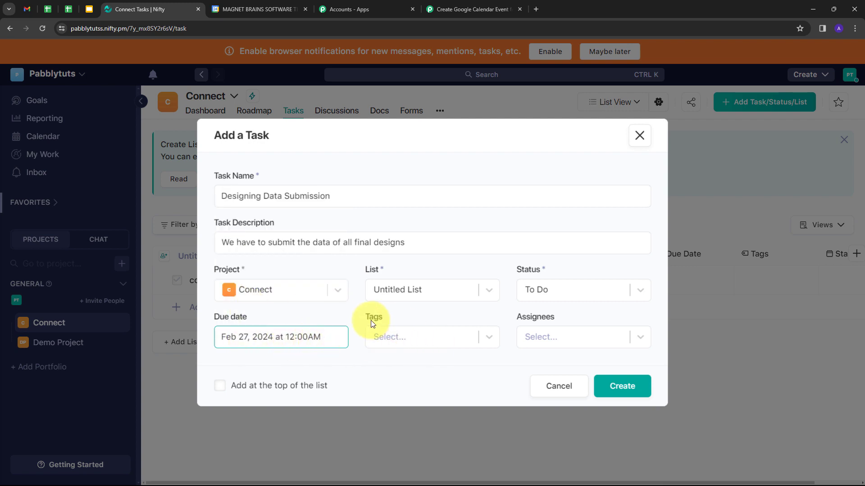
pyautogui.click(488, 337)
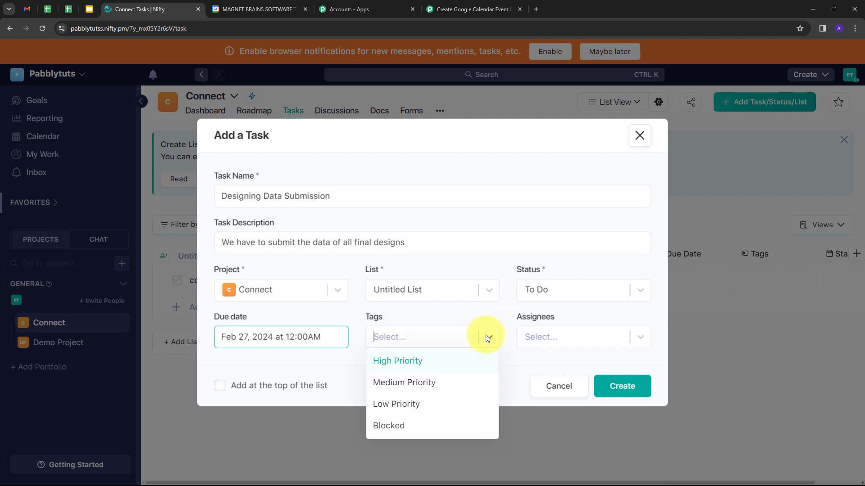
pyautogui.click(407, 361)
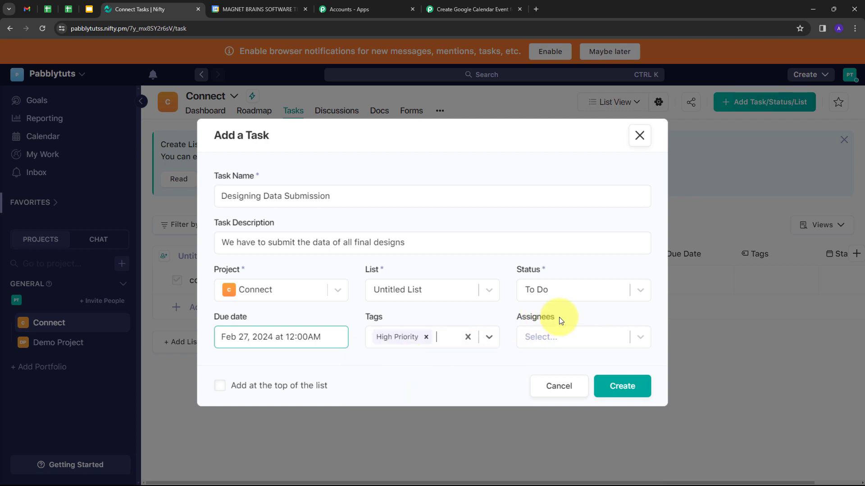
pyautogui.click(639, 337)
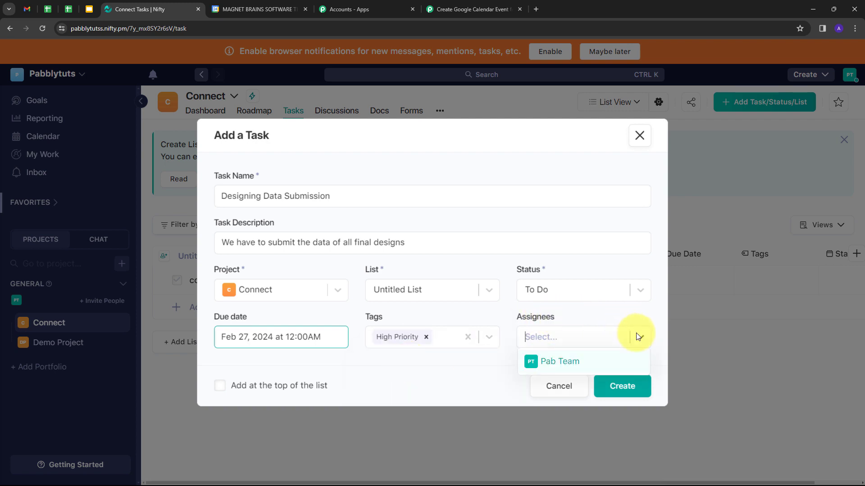
pyautogui.click(552, 361)
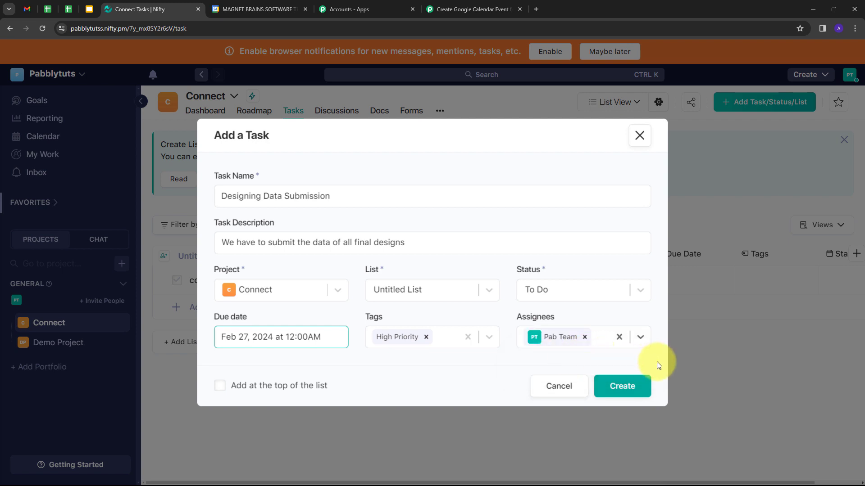
pyautogui.click(624, 387)
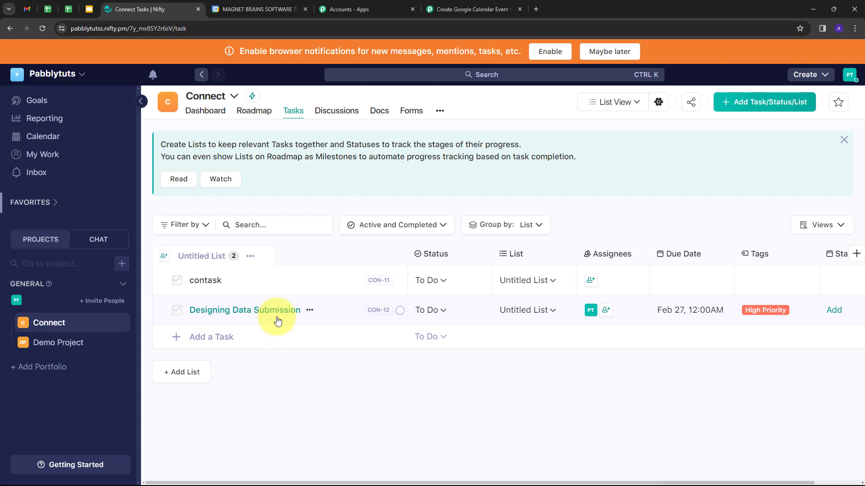
# In Pabbly Connect, review the captured taskCreated response for CON-12, including message and due date
pyautogui.click(472, 8)
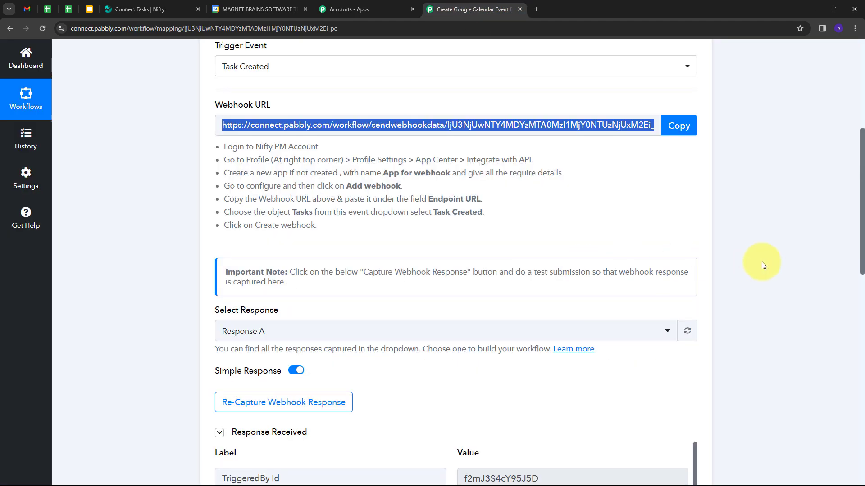
pyautogui.scroll(-7, 730, 258)
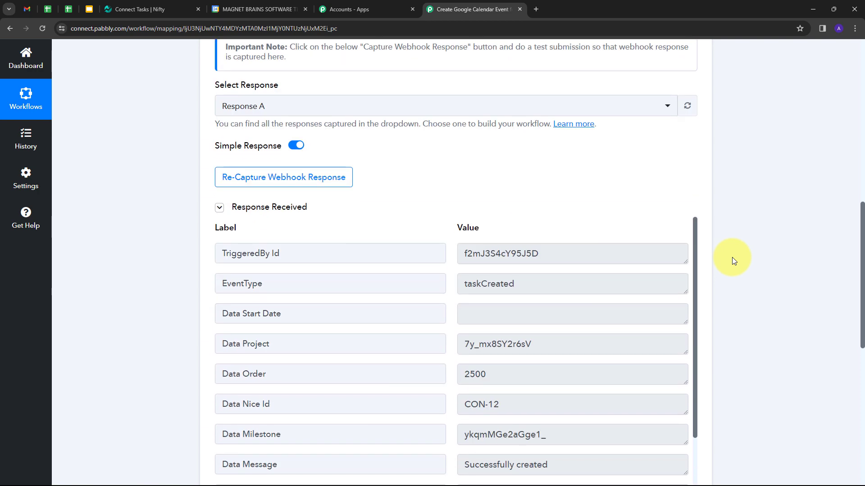
pyautogui.scroll(-2, 563, 274)
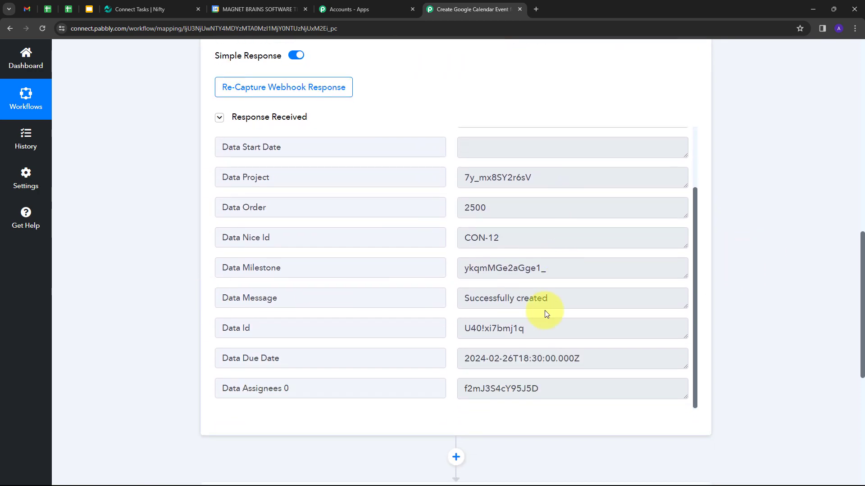
pyautogui.click(580, 296)
pyautogui.scroll(2, 521, 295)
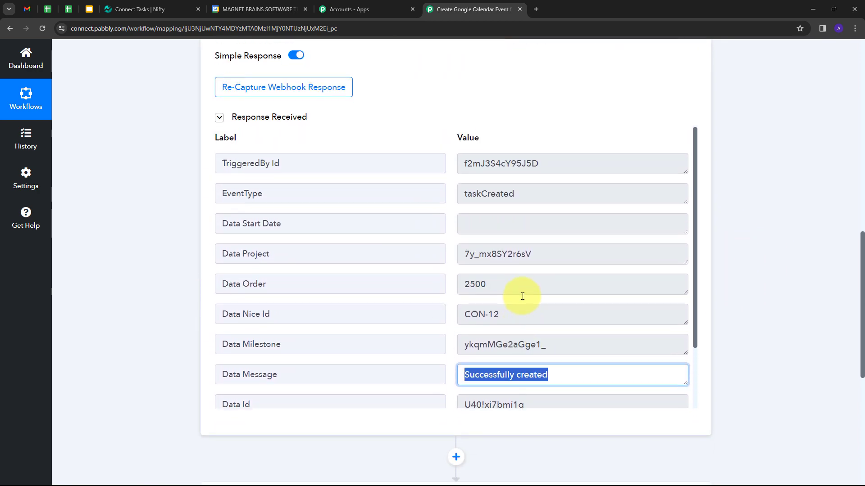
pyautogui.click(538, 195)
pyautogui.scroll(-1, 573, 264)
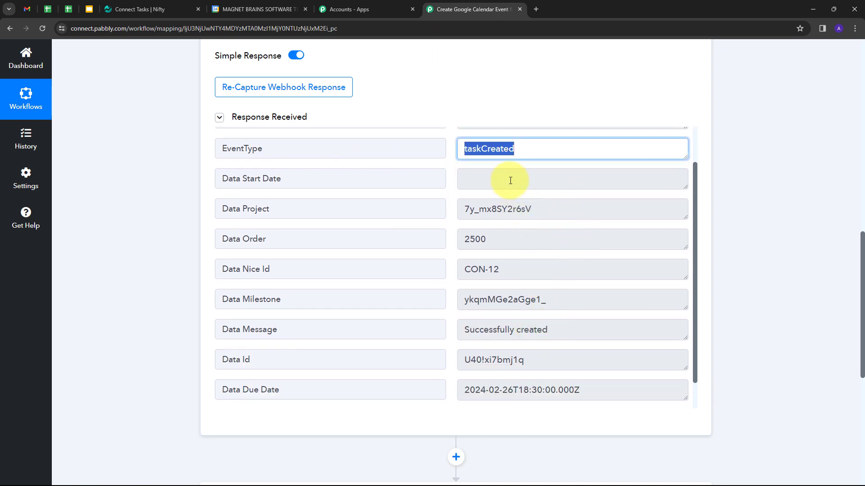
pyautogui.scroll(-1, 535, 208)
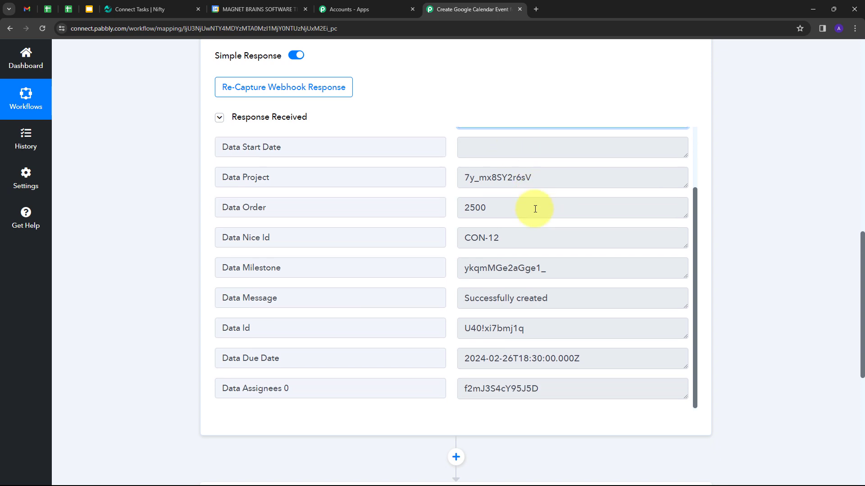
pyautogui.scroll(-5, 535, 209)
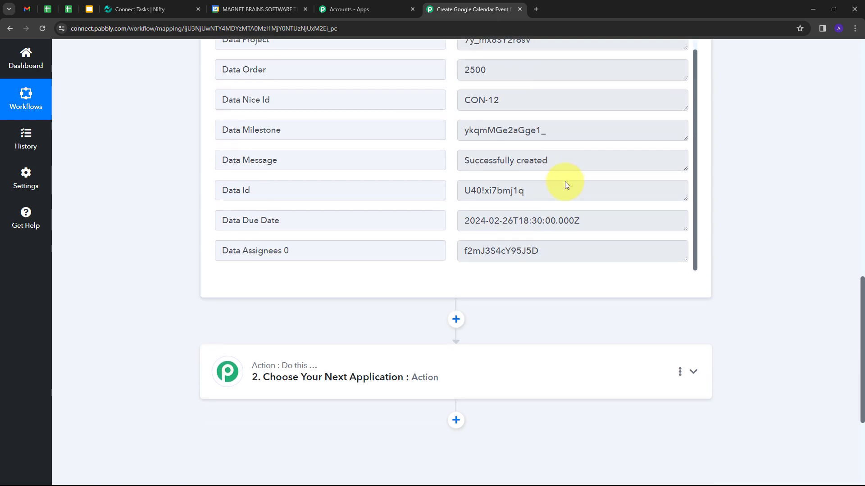
# Make step 2 a Nifty PM action using the Get Object by ID event
pyautogui.click(519, 282)
pyautogui.click(263, 233)
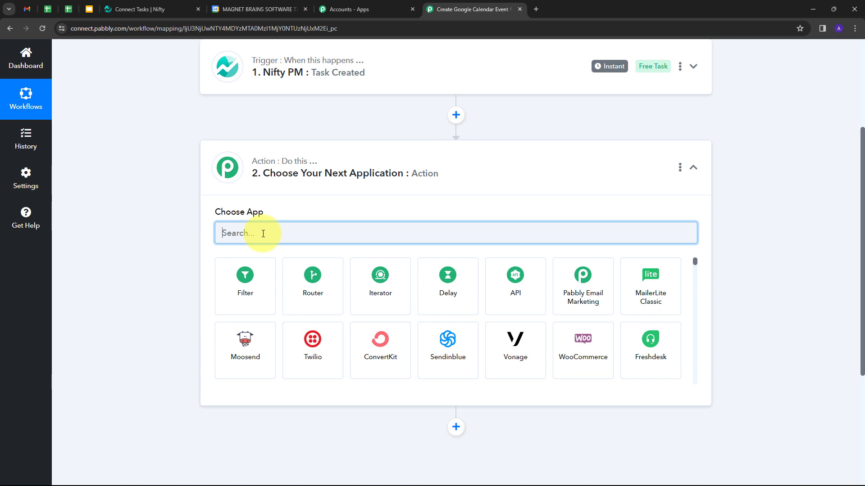
pyautogui.write('Nifty')
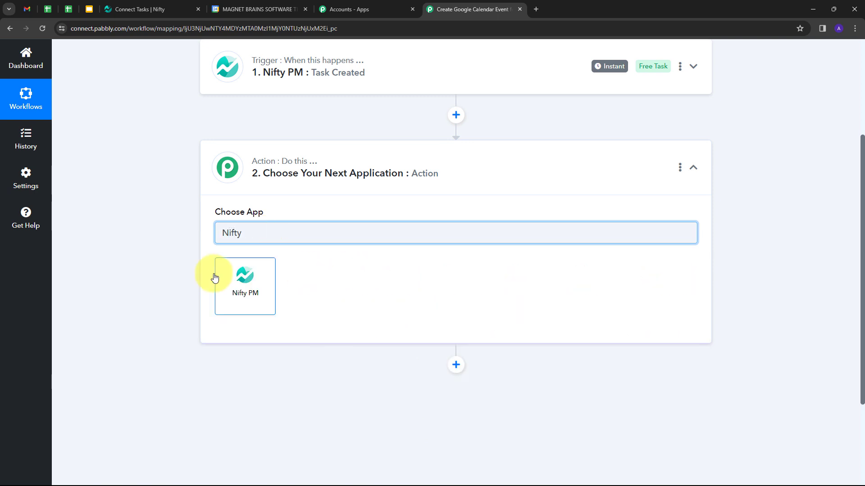
pyautogui.click(245, 282)
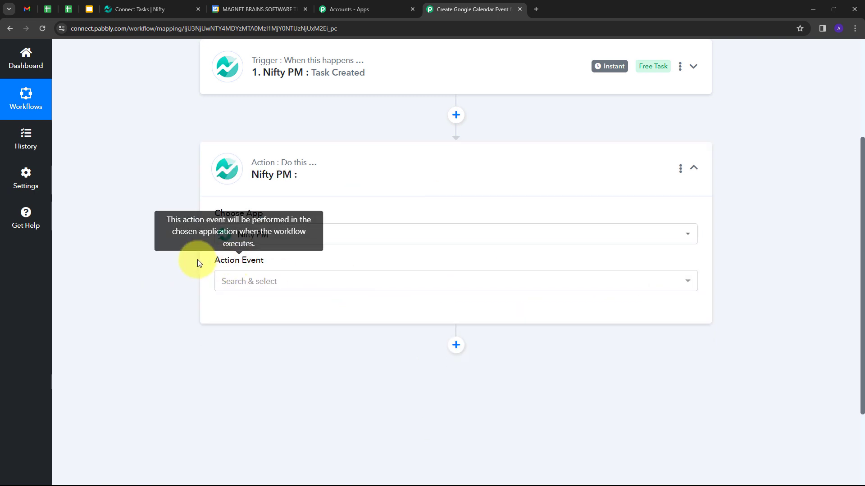
pyautogui.click(306, 282)
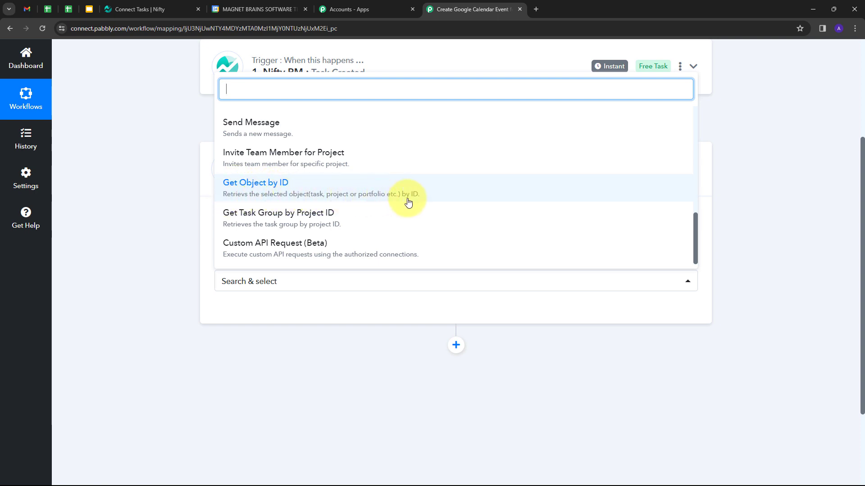
pyautogui.click(282, 193)
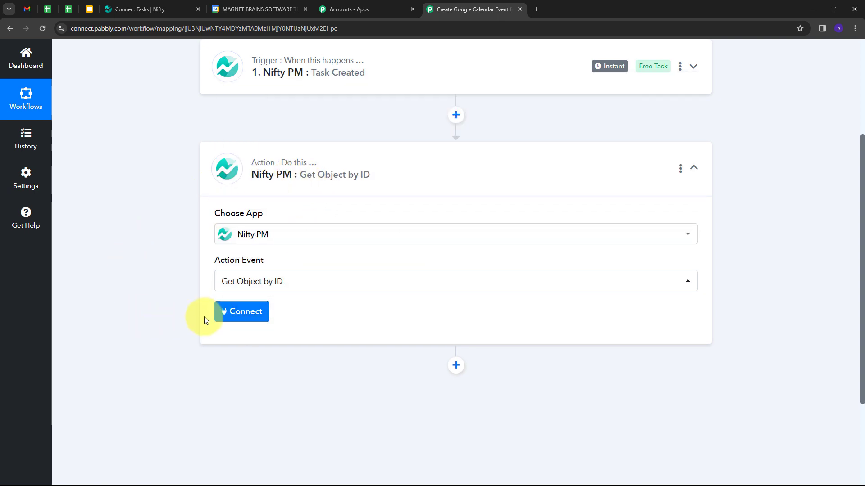
# Add a new Nifty PM connection and allow Pabbly Connect access in the authorization popup
pyautogui.click(237, 314)
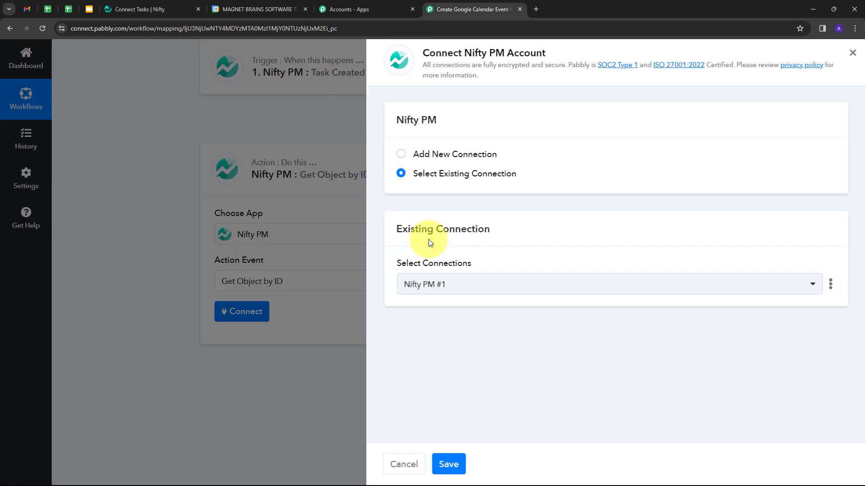
pyautogui.click(443, 156)
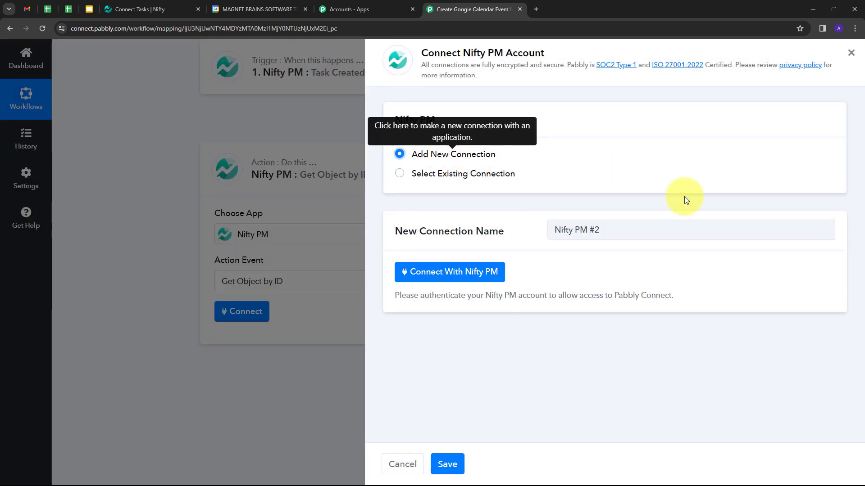
pyautogui.click(470, 271)
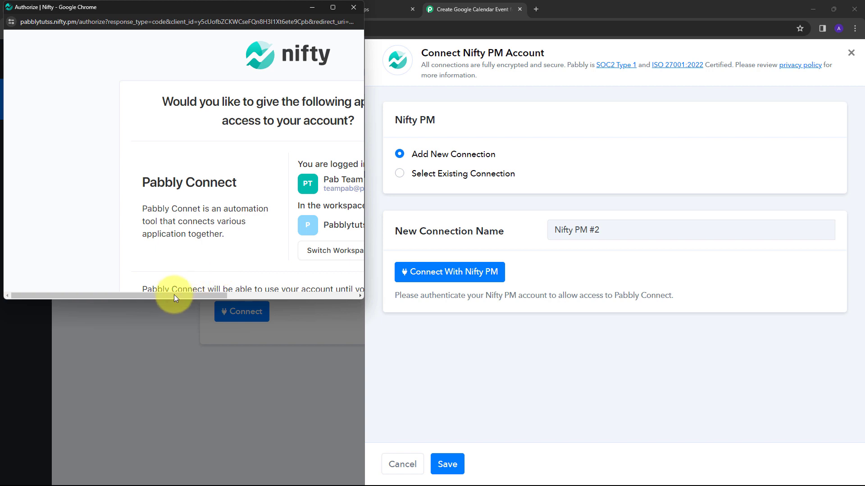
pyautogui.moveTo(169, 295); pyautogui.dragTo(328, 320)
pyautogui.scroll(-4, 210, 194)
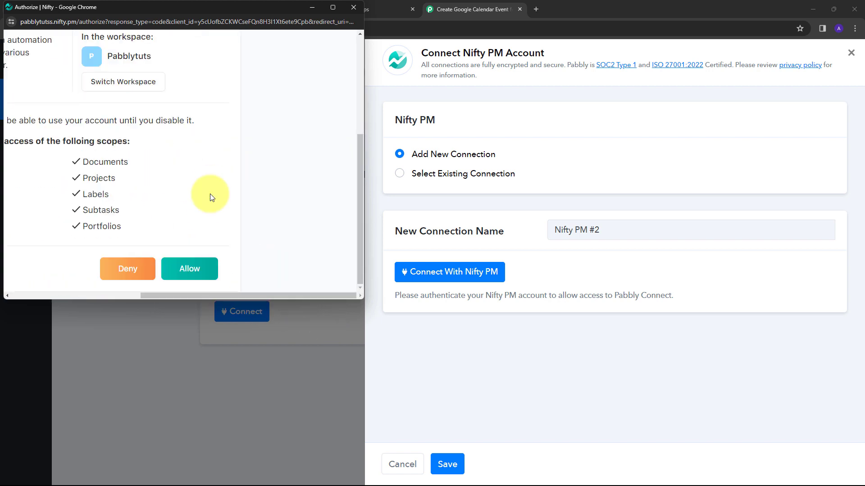
pyautogui.moveTo(216, 296); pyautogui.dragTo(157, 296)
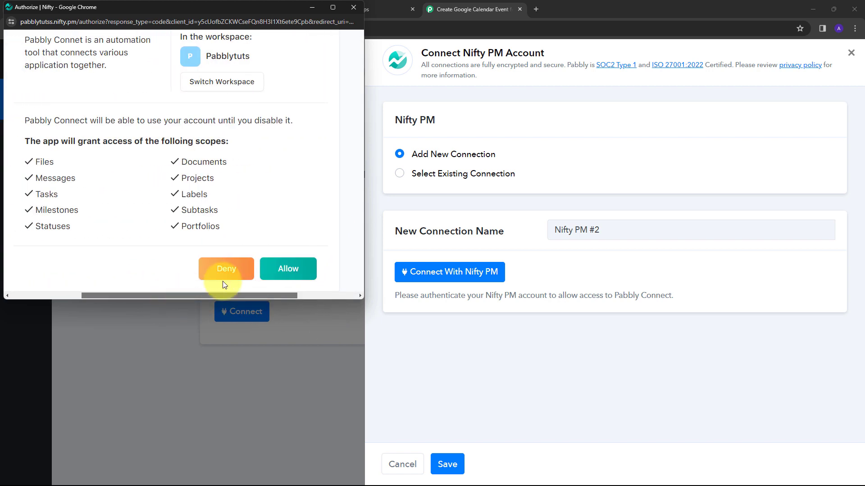
pyautogui.click(287, 269)
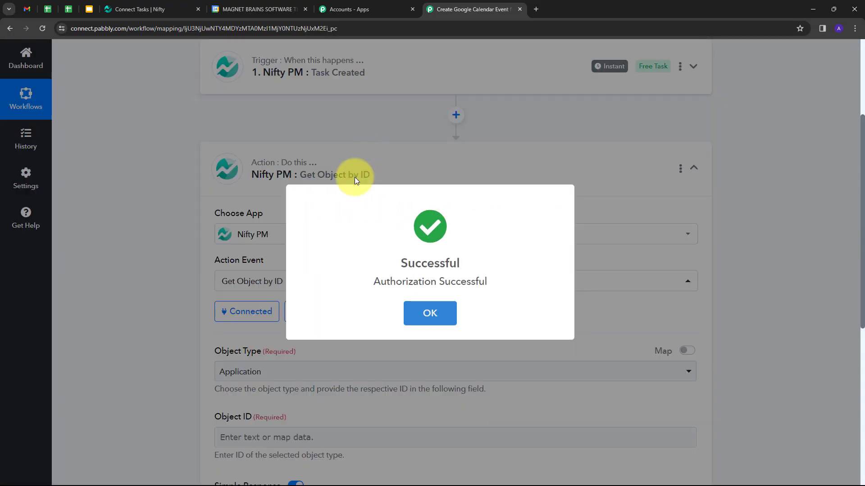
pyautogui.scroll(-3, 410, 134)
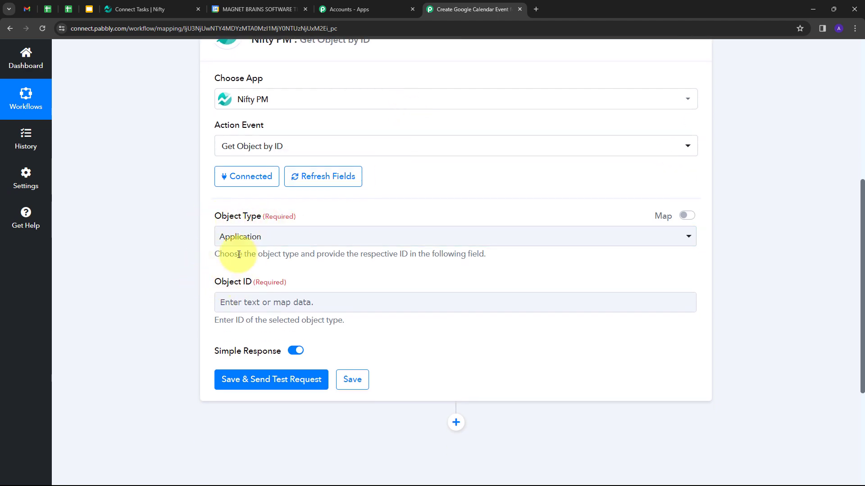
# Set the Get Object by ID step's Object Type to Task
pyautogui.click(546, 242)
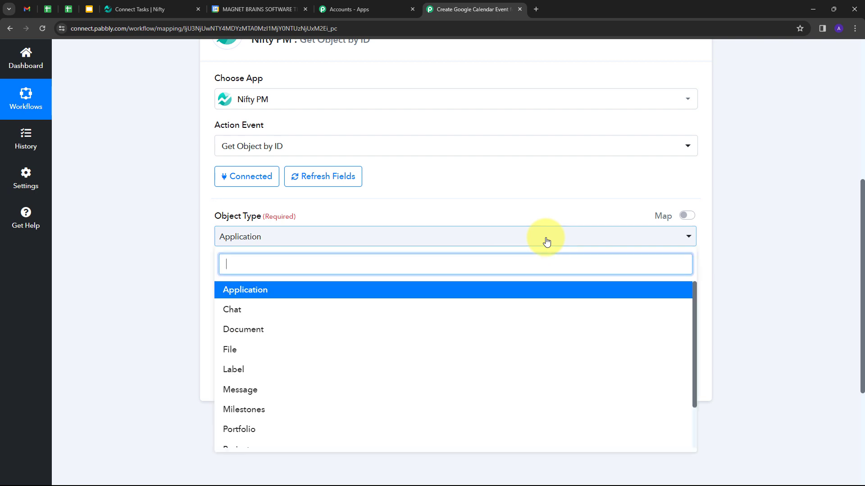
pyautogui.scroll(-3, 301, 316)
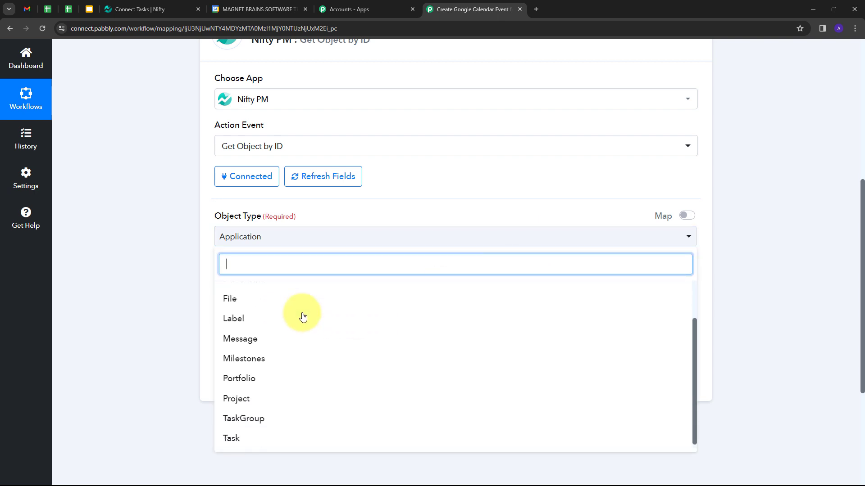
pyautogui.scroll(-2, 288, 342)
pyautogui.click(236, 400)
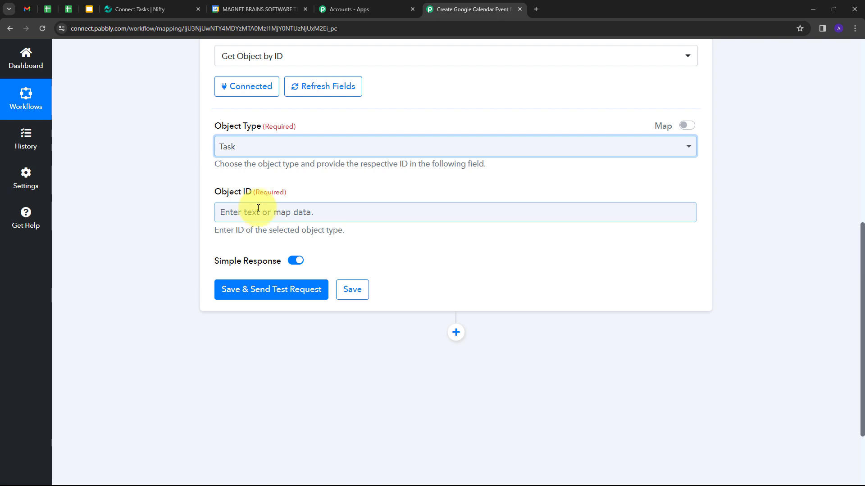
# Map the Task Created trigger's Data Id into the Object ID field
pyautogui.click(275, 212)
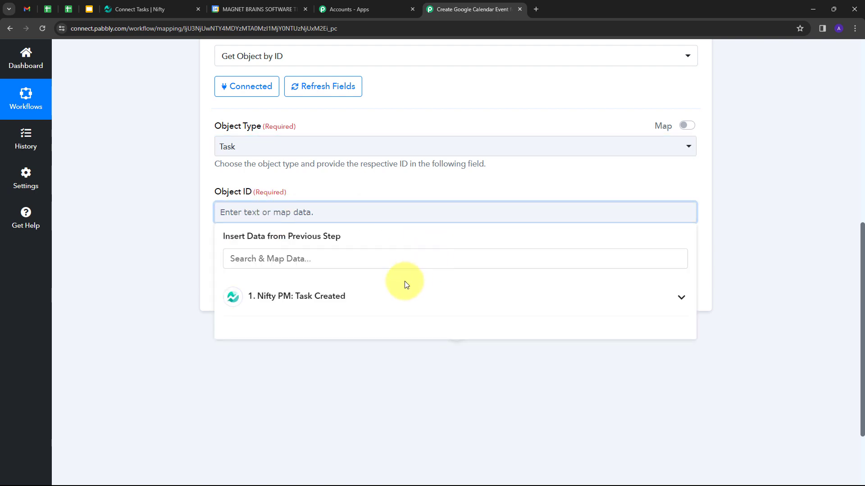
pyautogui.click(323, 301)
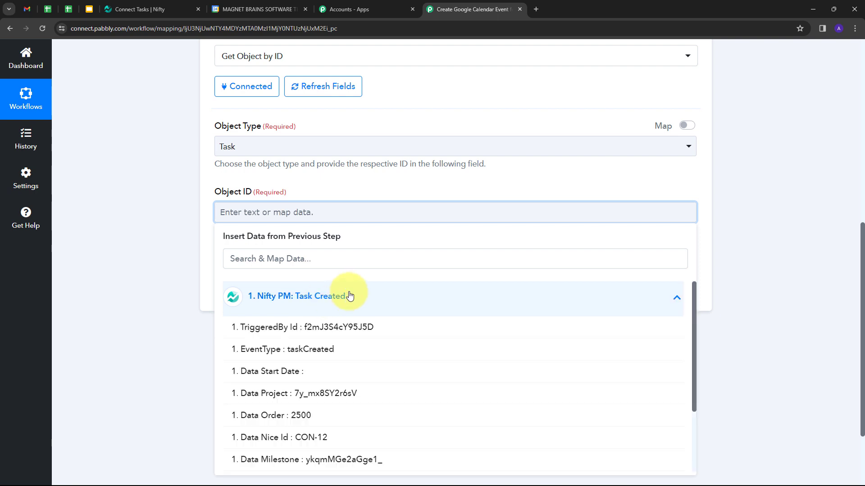
pyautogui.scroll(-3, 342, 324)
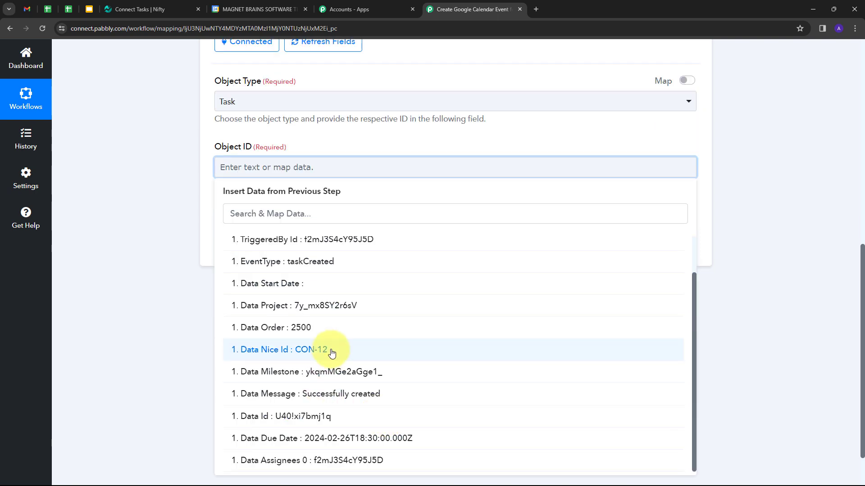
pyautogui.click(292, 417)
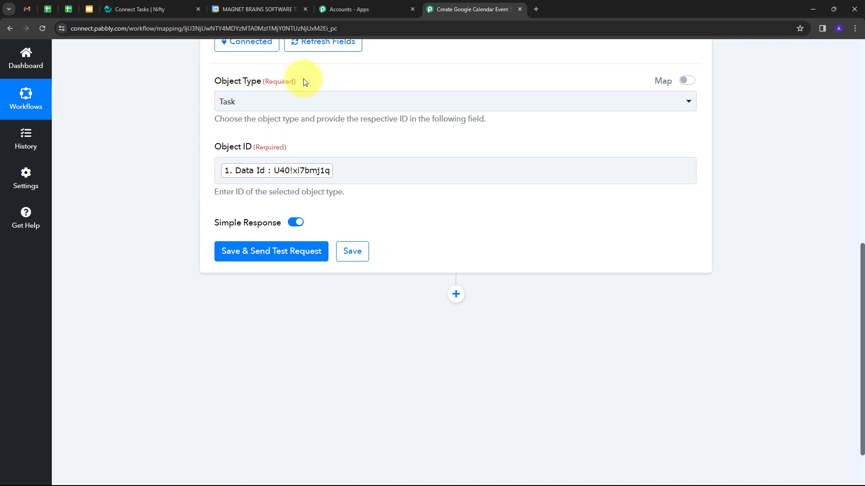
# Save the step and send a test request to fetch the task record
pyautogui.click(259, 253)
pyautogui.scroll(-3, 770, 201)
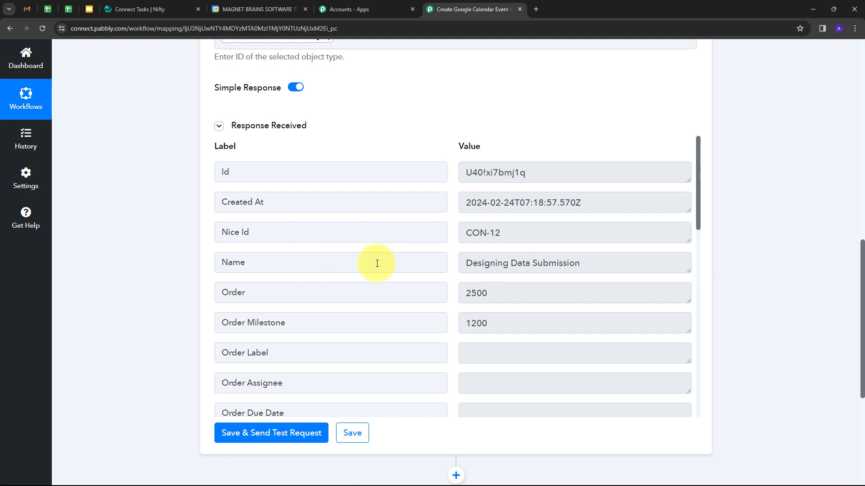
pyautogui.moveTo(592, 264); pyautogui.dragTo(448, 266)
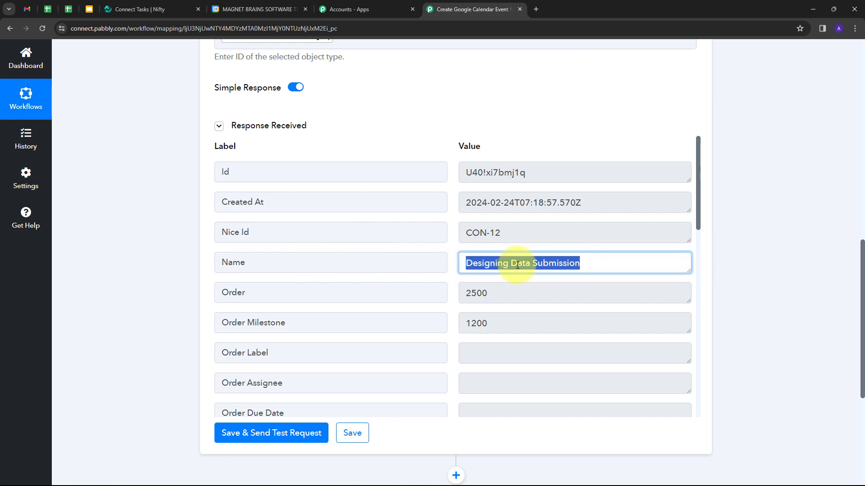
pyautogui.scroll(-1, 497, 268)
pyautogui.scroll(-4, 496, 268)
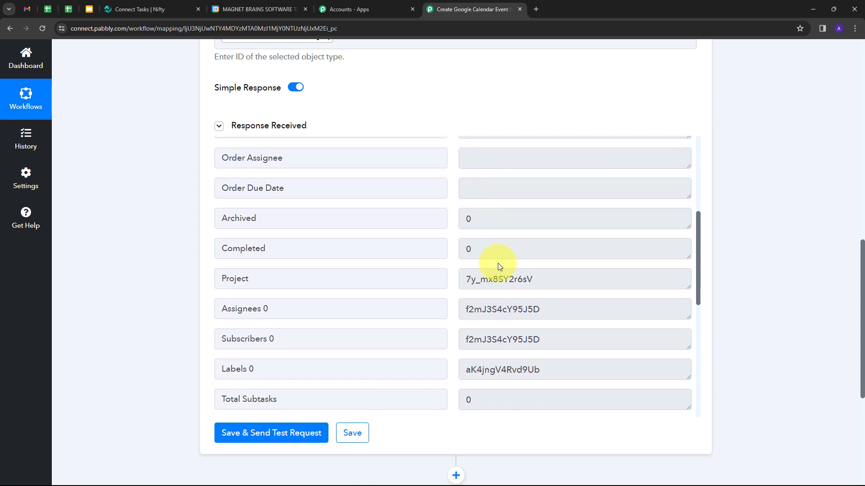
pyautogui.scroll(-2, 505, 274)
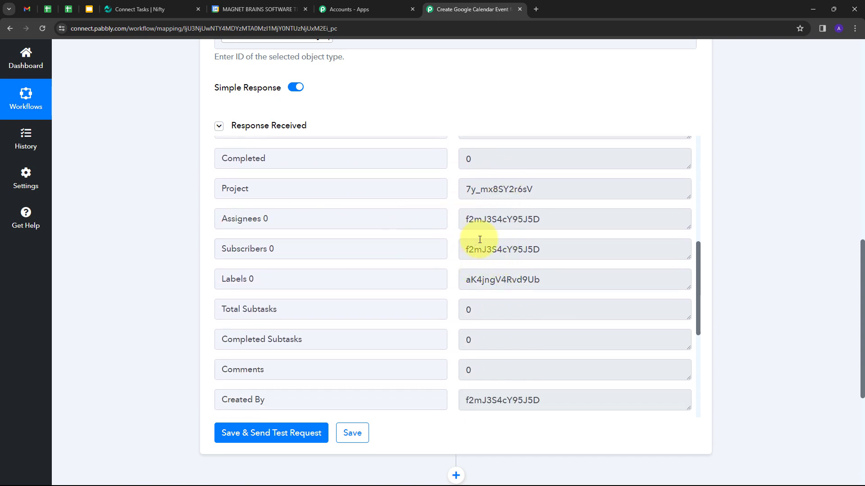
pyautogui.scroll(-1, 456, 241)
pyautogui.scroll(-2, 606, 220)
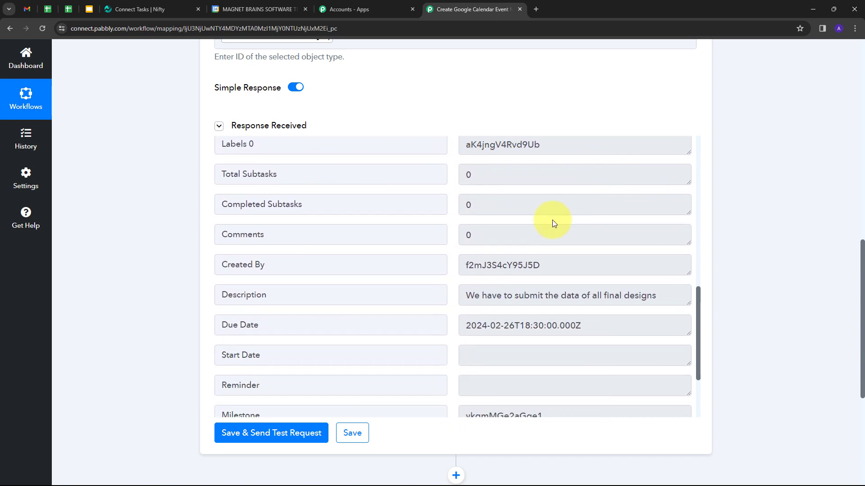
# Review the response's task description and due date 2024-02-26T18:30:00.000Z
pyautogui.moveTo(674, 287); pyautogui.dragTo(469, 314)
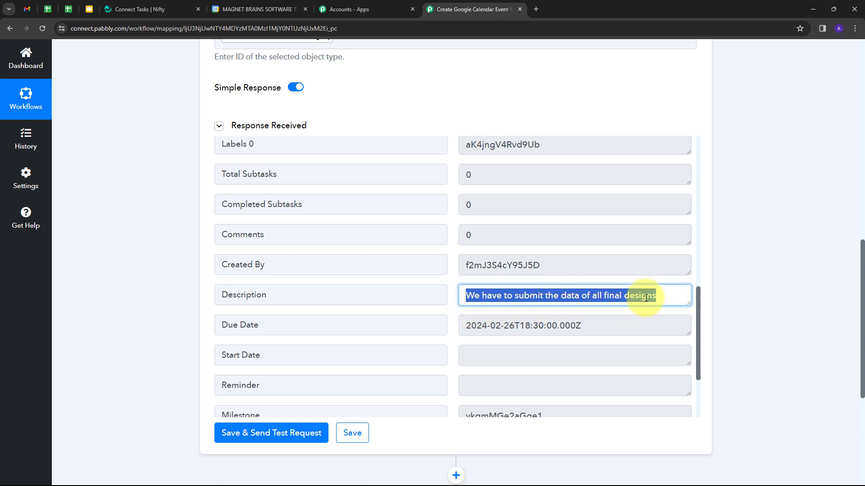
pyautogui.scroll(-1, 608, 299)
pyautogui.moveTo(594, 282); pyautogui.dragTo(455, 301)
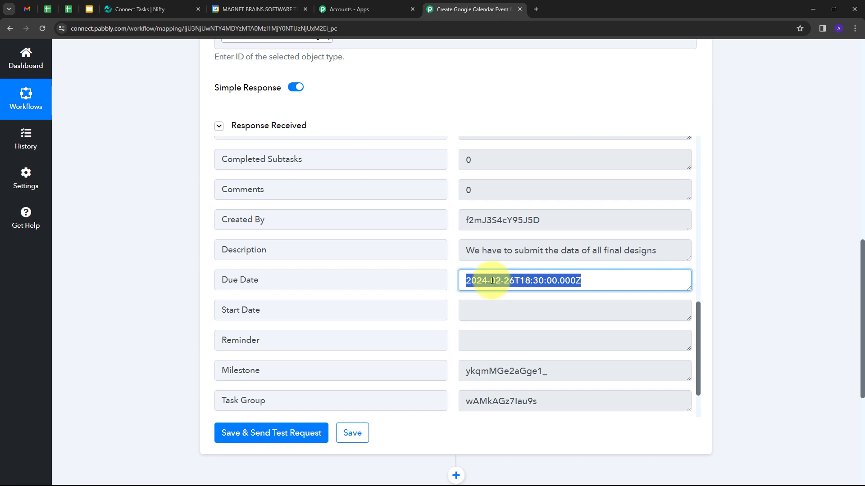
pyautogui.click(593, 279)
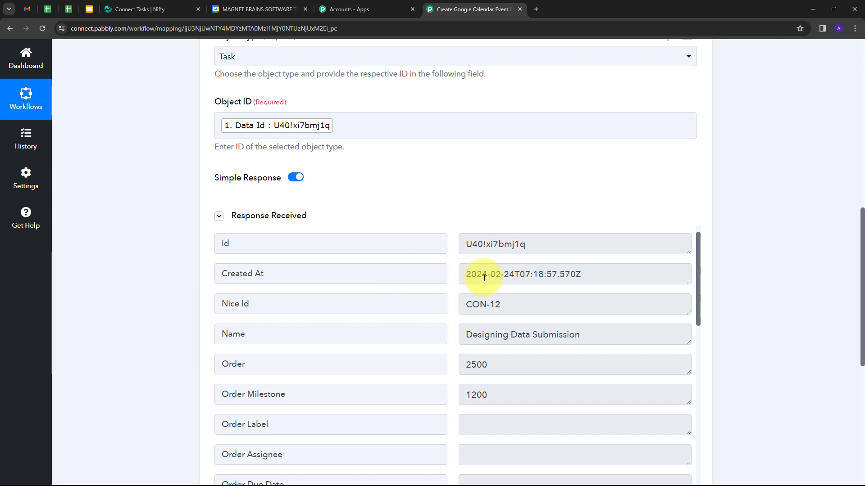
pyautogui.scroll(-10, 499, 276)
pyautogui.scroll(-1, 498, 277)
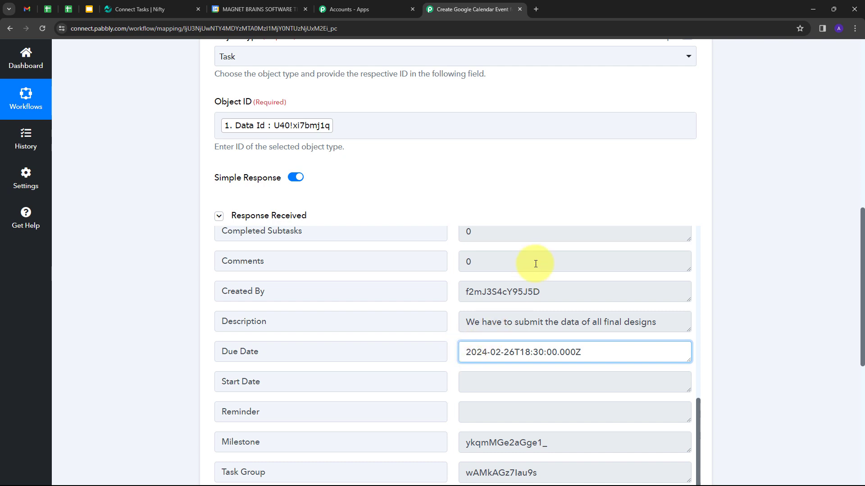
pyautogui.scroll(-1, 540, 308)
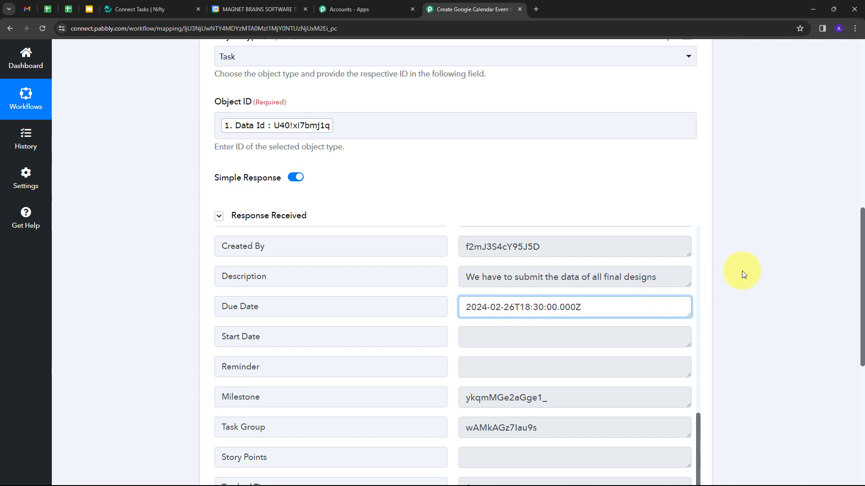
pyautogui.scroll(-7, 741, 271)
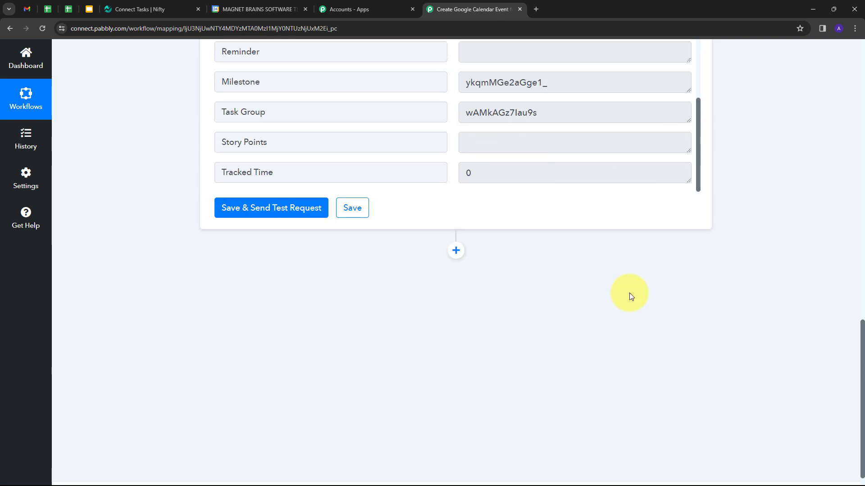
# Add a Google Calendar 'Create an Event' action step after the Nifty PM step
pyautogui.click(456, 251)
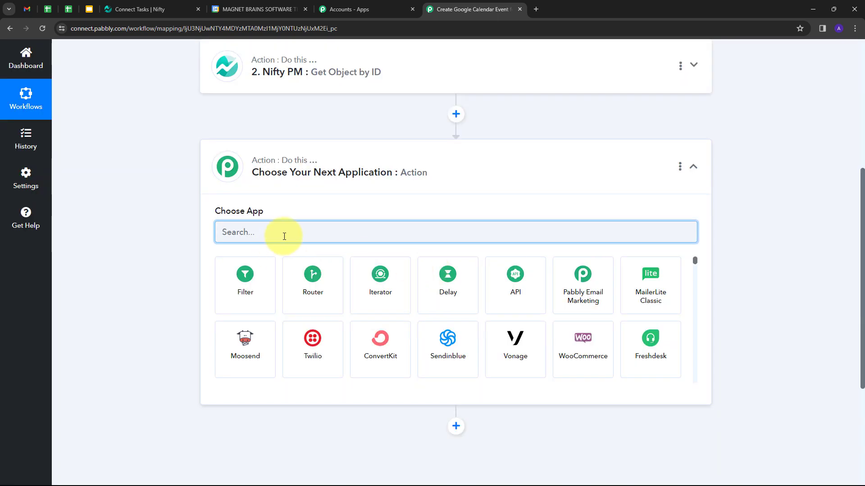
pyautogui.write('Google')
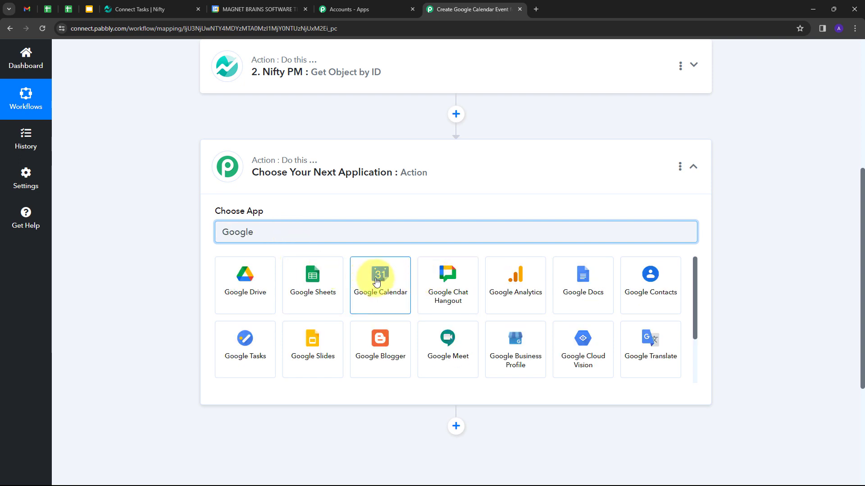
pyautogui.click(376, 281)
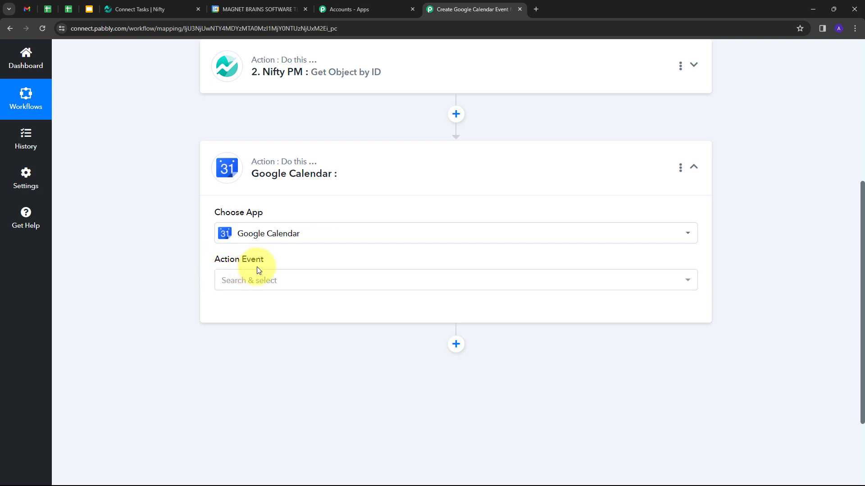
pyautogui.click(368, 281)
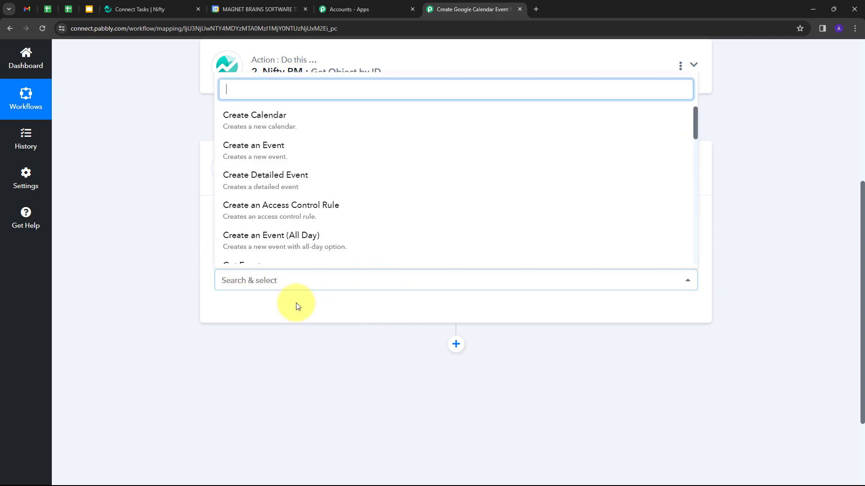
pyautogui.click(275, 156)
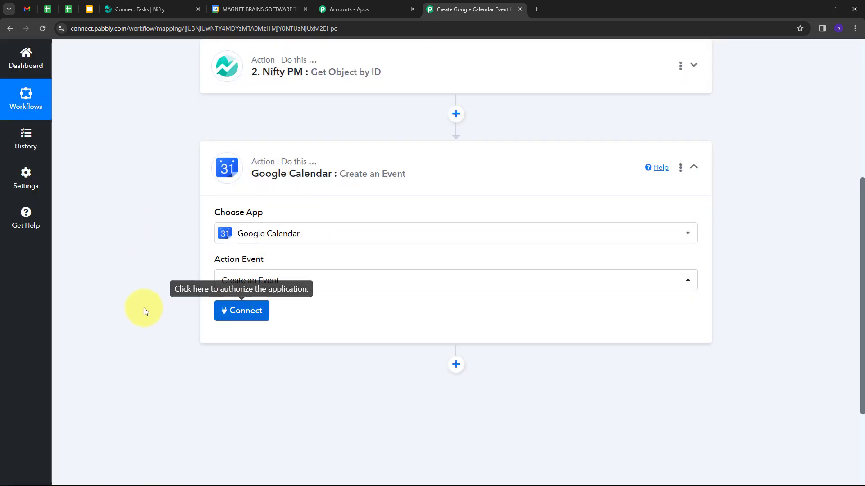
# Connect a new Google Calendar account by signing in with Google
pyautogui.click(242, 310)
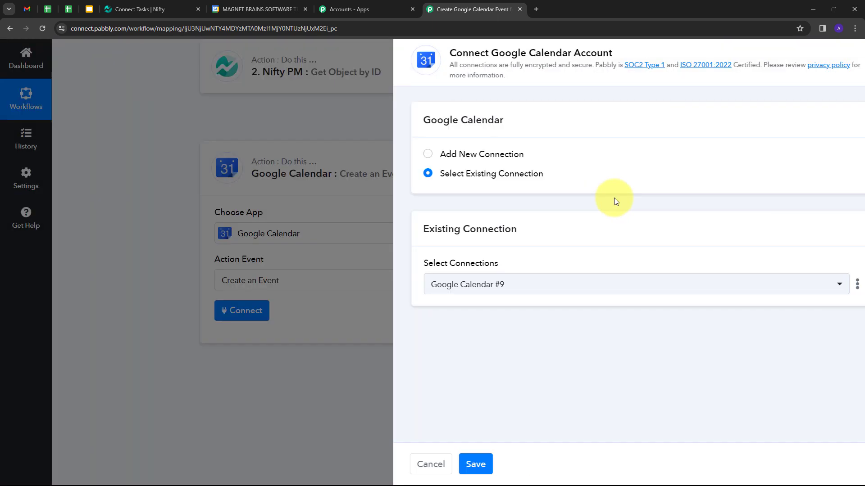
pyautogui.click(436, 155)
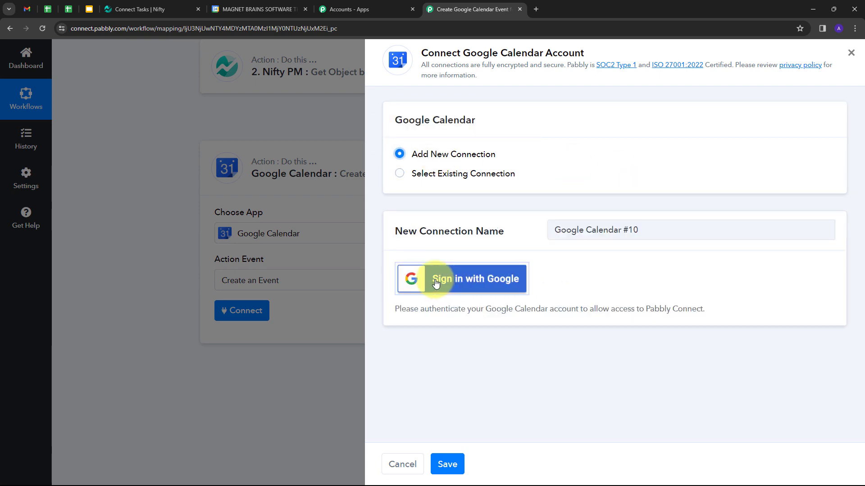
pyautogui.click(478, 280)
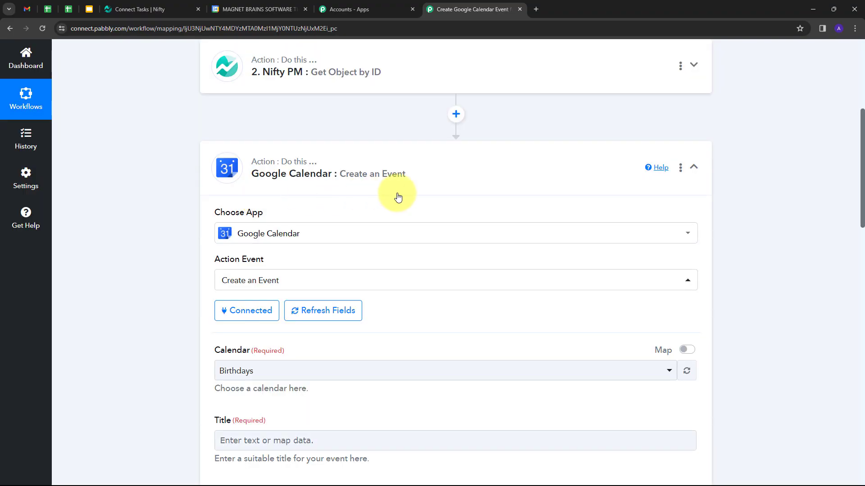
# Check the calendars in Google Calendar, then choose Demo as the event's calendar
pyautogui.scroll(-3, 436, 210)
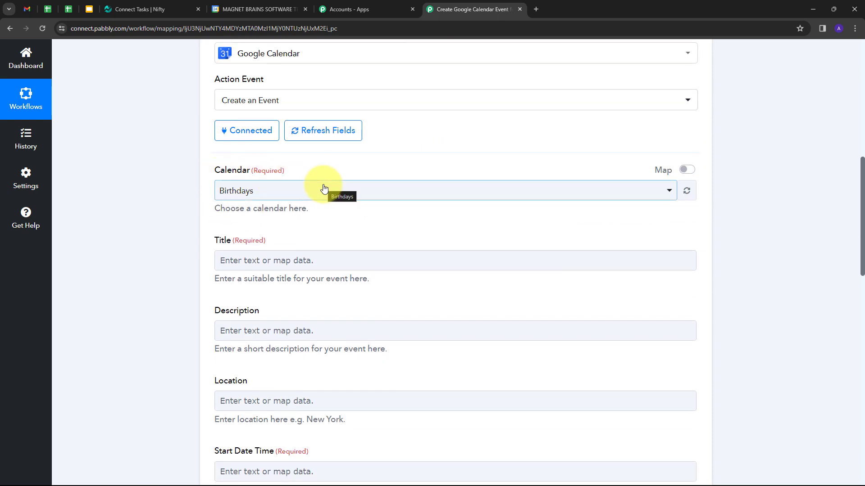
pyautogui.click(251, 9)
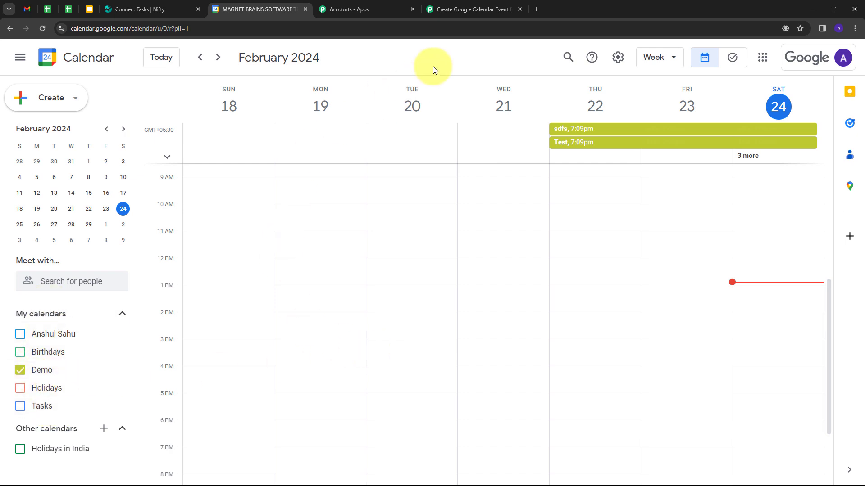
pyautogui.click(450, 12)
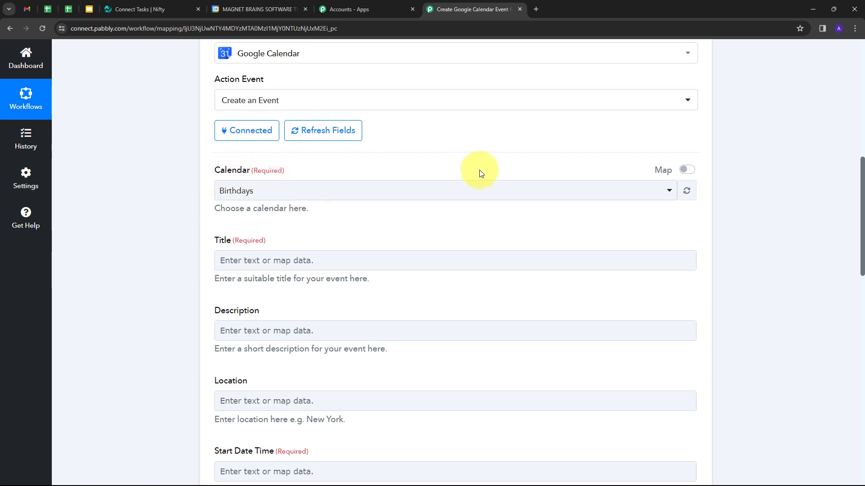
pyautogui.click(374, 191)
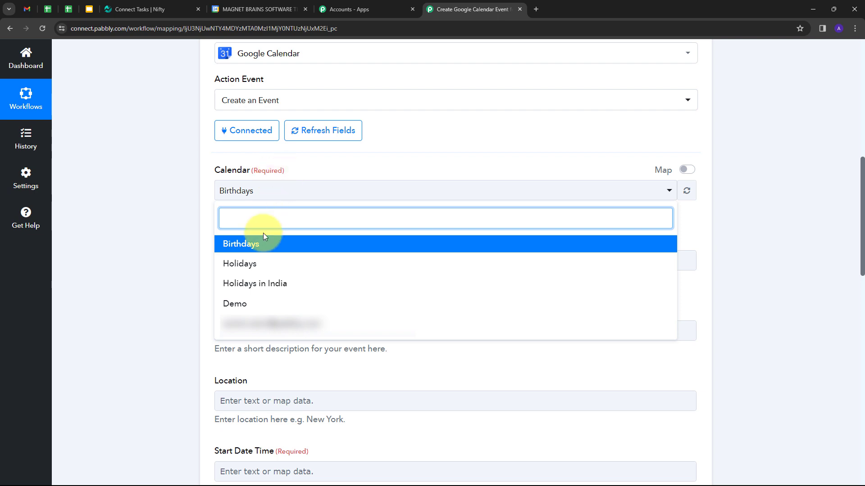
pyautogui.click(256, 311)
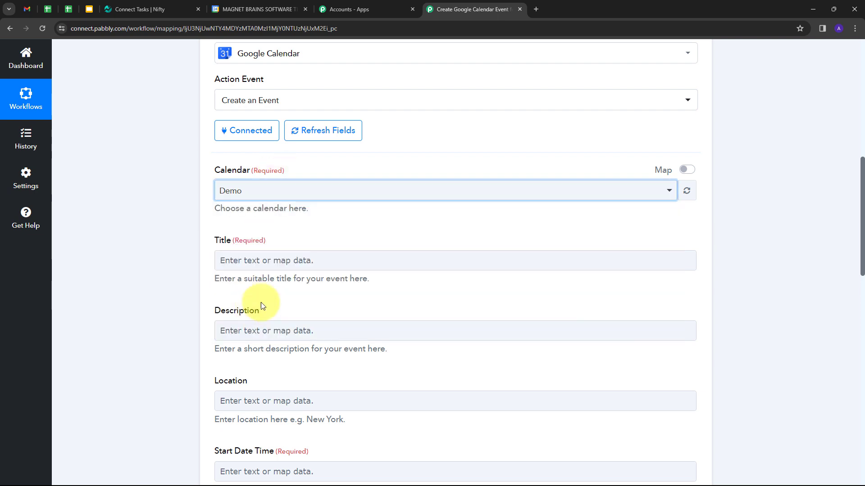
pyautogui.scroll(-1, 331, 235)
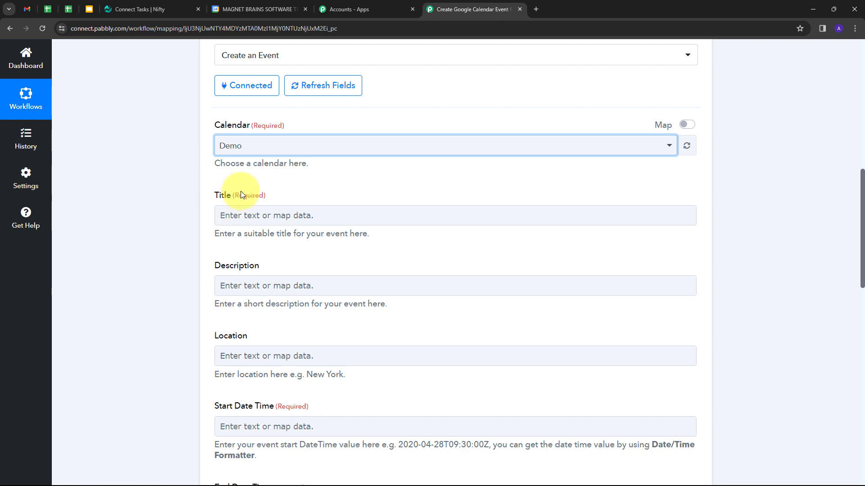
# Map the Get Object by ID task Name into the event Title
pyautogui.click(221, 214)
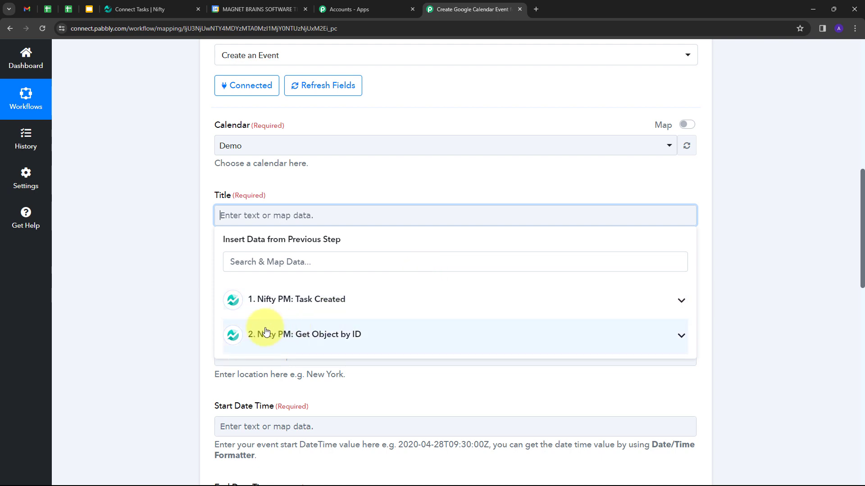
pyautogui.click(359, 333)
pyautogui.scroll(-1, 329, 278)
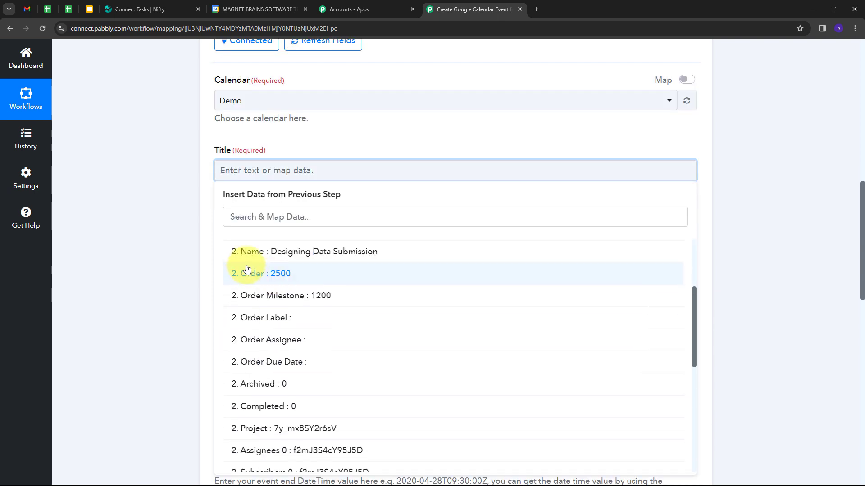
pyautogui.click(320, 252)
pyautogui.scroll(-1, 199, 195)
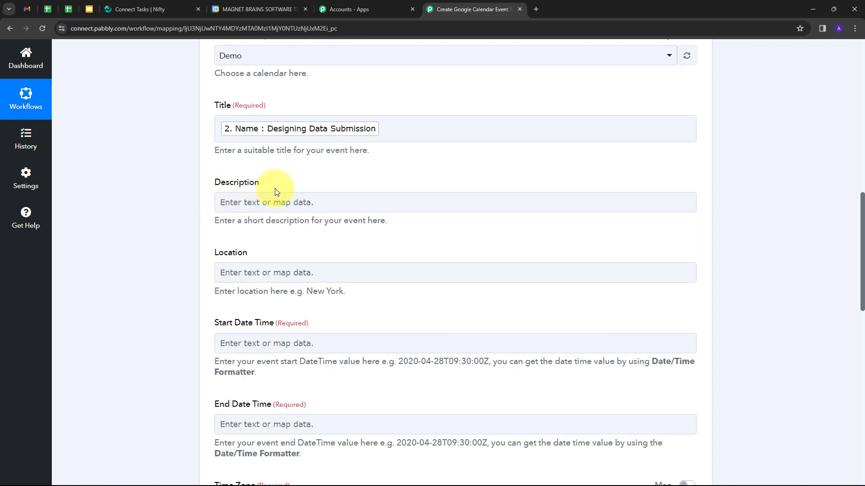
# Map the task's Description into the event Description field
pyautogui.click(279, 200)
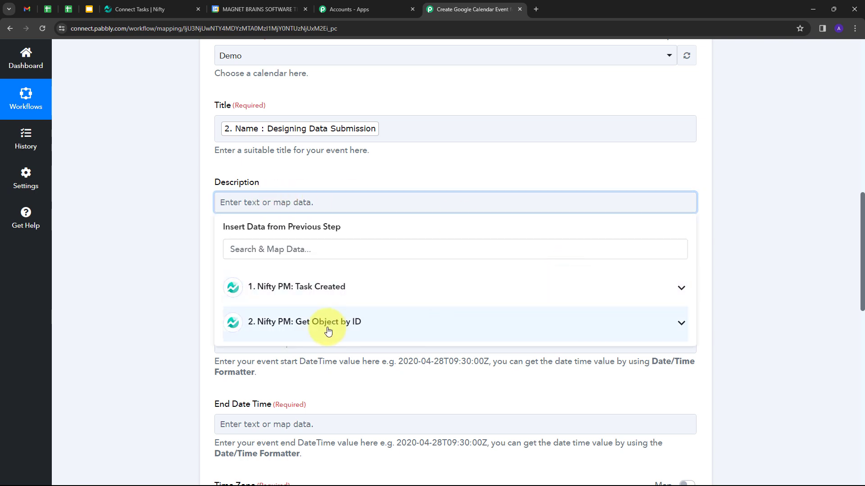
pyautogui.click(351, 323)
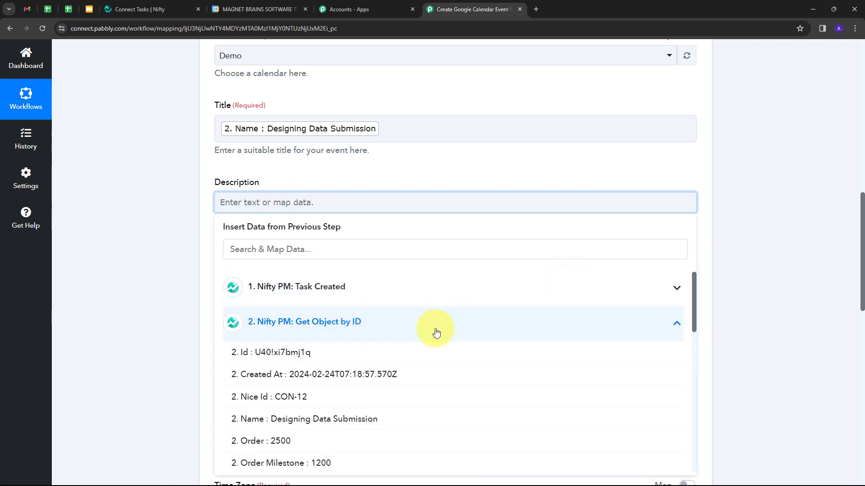
pyautogui.scroll(-5, 414, 343)
pyautogui.scroll(-3, 359, 348)
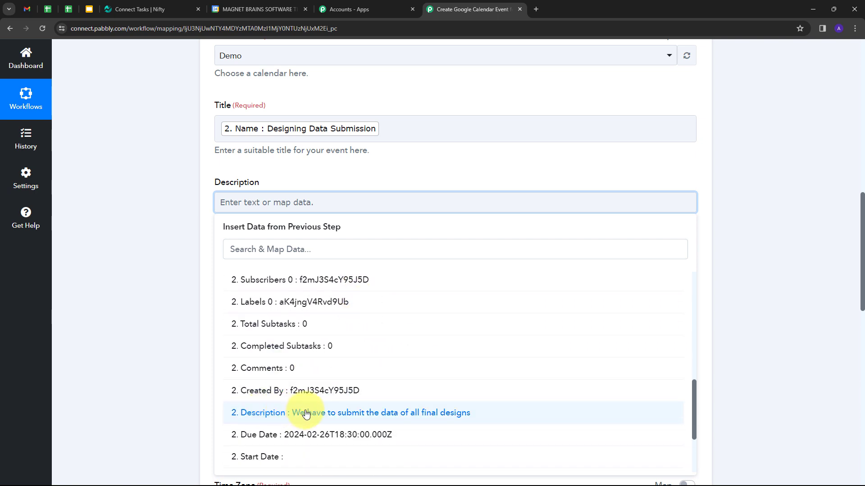
pyautogui.click(306, 413)
pyautogui.scroll(-2, 342, 207)
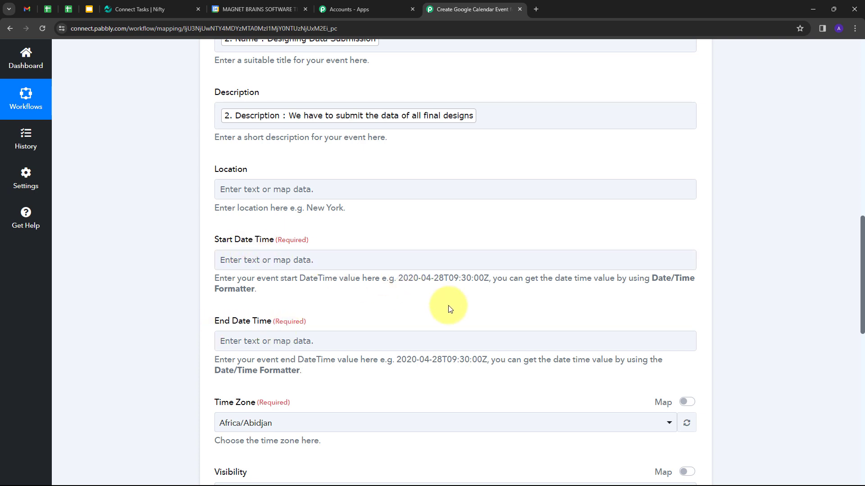
# Compare the example date-time format with the task's Due Date value
pyautogui.moveTo(399, 278); pyautogui.dragTo(489, 279)
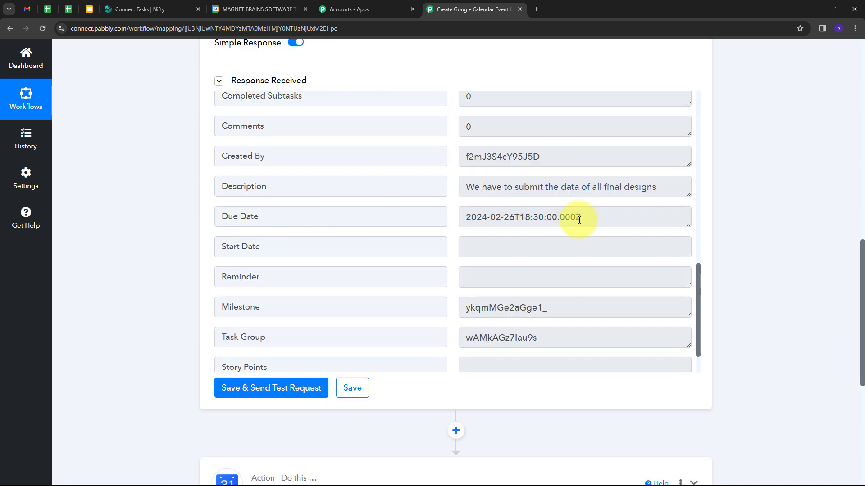
pyautogui.moveTo(579, 220); pyautogui.dragTo(444, 226)
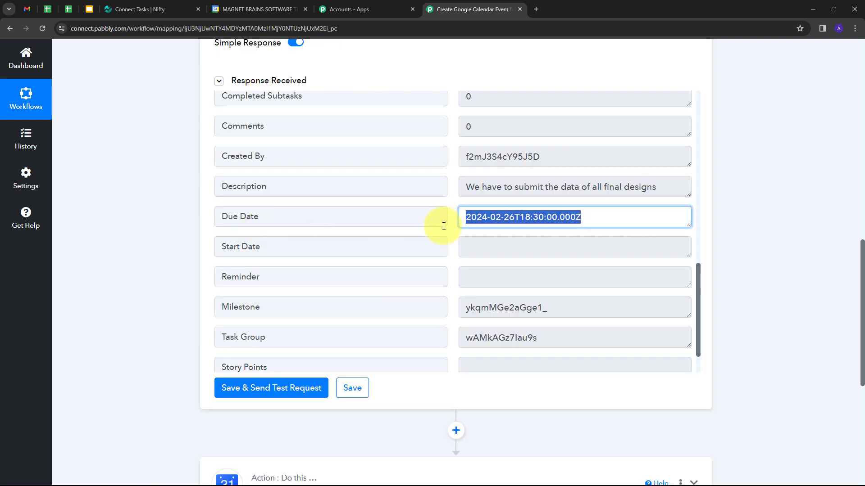
pyautogui.scroll(-3, 706, 234)
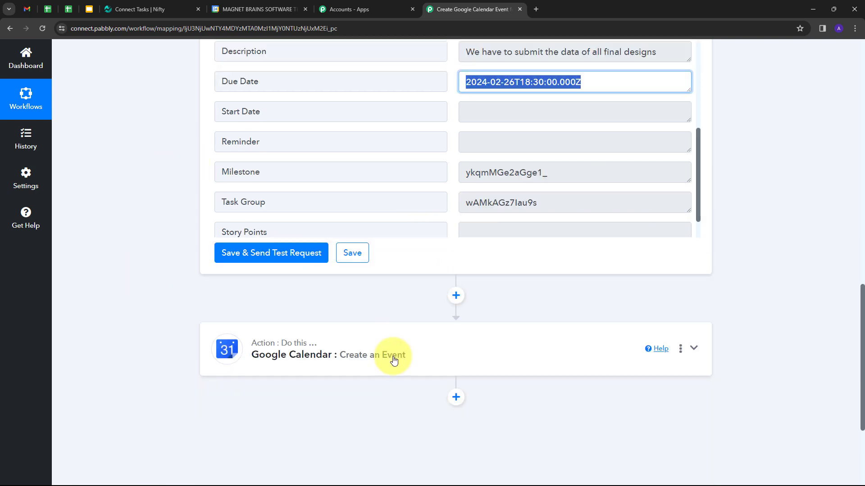
# Insert a connected Date/Time Formatter 'Format Date with Time Zone' step before Google Calendar
pyautogui.click(455, 297)
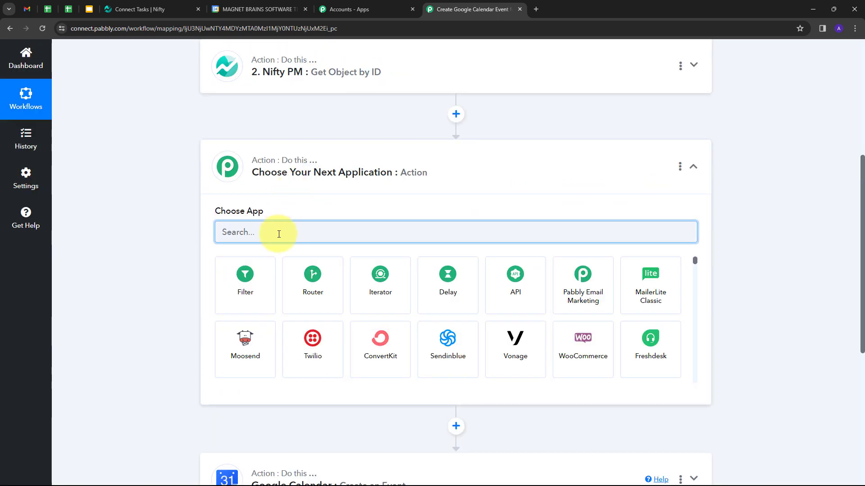
pyautogui.write('date')
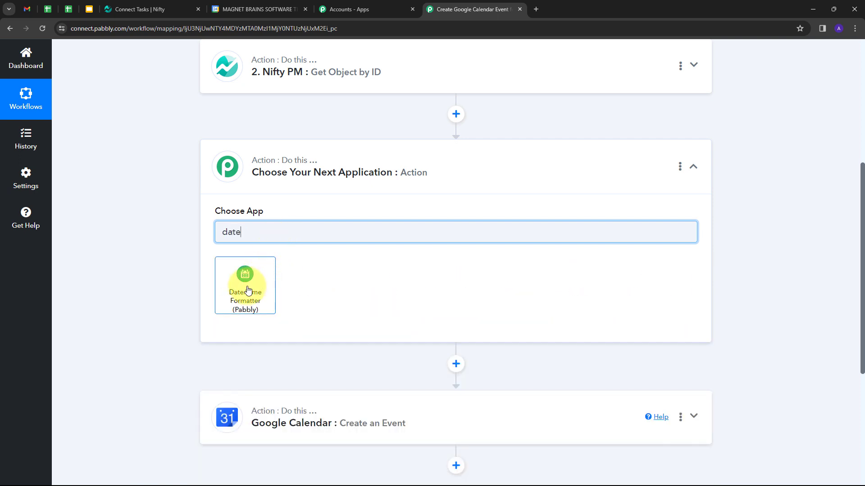
pyautogui.click(247, 290)
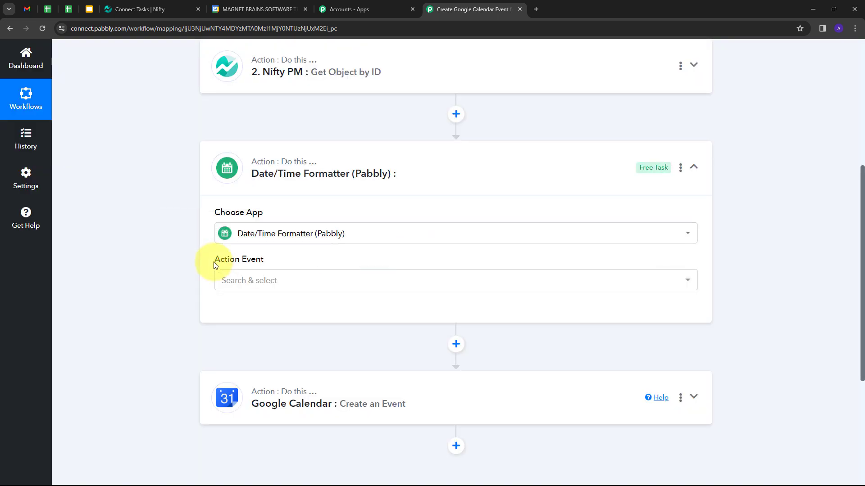
pyautogui.click(332, 282)
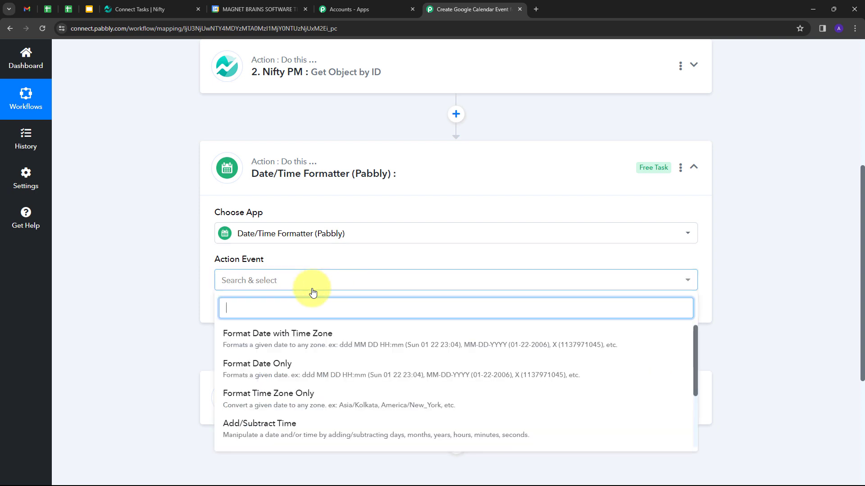
pyautogui.click(305, 339)
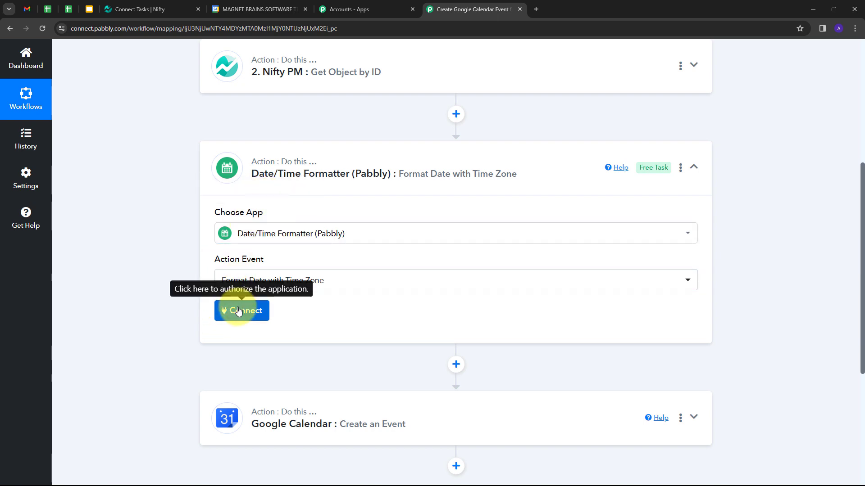
pyautogui.click(232, 310)
# Map the fetched task's Created At into the formatter's Date field
pyautogui.scroll(-1, 419, 240)
pyautogui.scroll(-2, 419, 240)
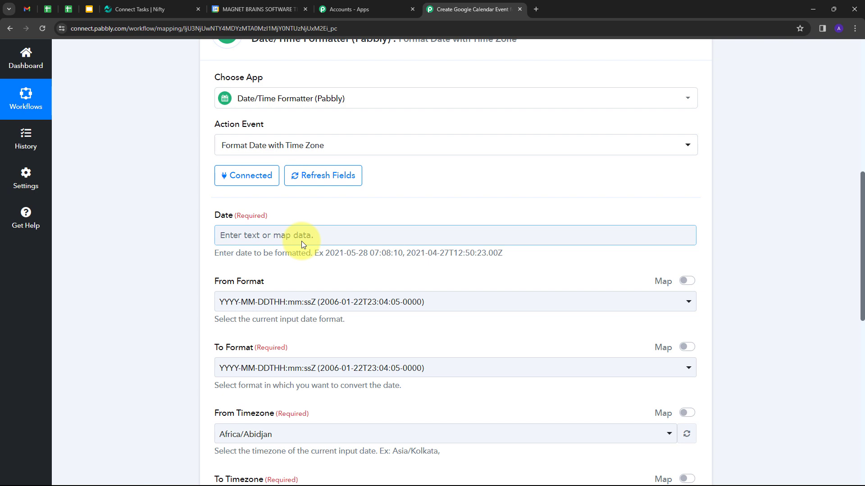
pyautogui.click(305, 230)
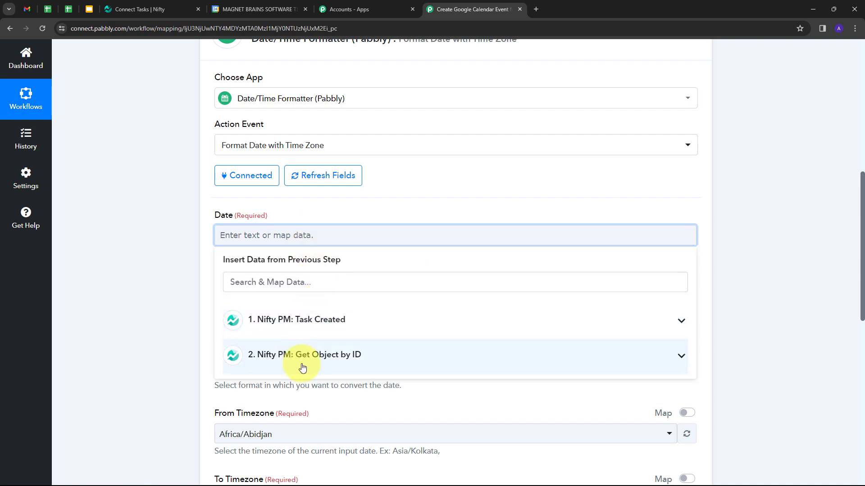
pyautogui.click(329, 358)
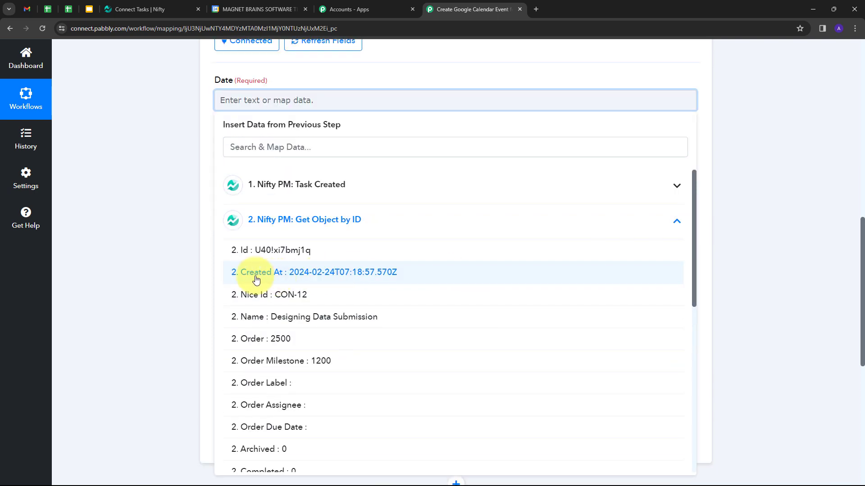
pyautogui.click(342, 275)
# Set From Format to MM-DD-YYYY HH:mm:ss Z and To Format to YYYY-MM-DDTHH:mm:ss[Z]
pyautogui.scroll(1, 212, 158)
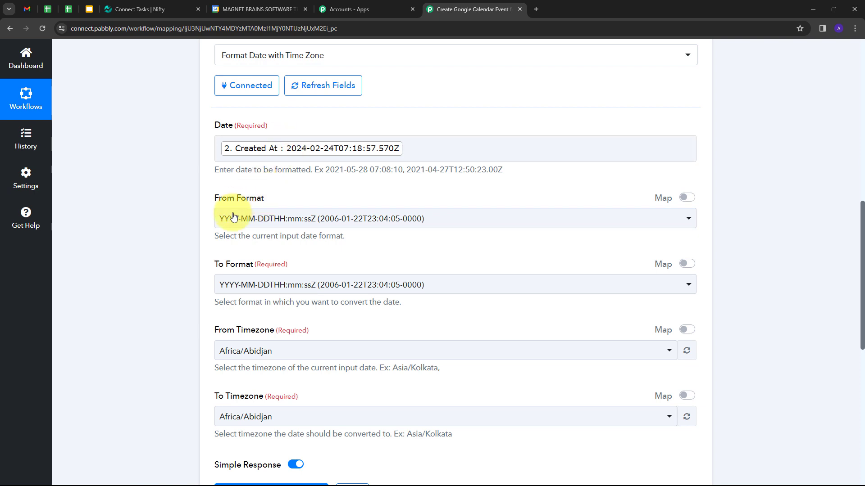
pyautogui.click(431, 221)
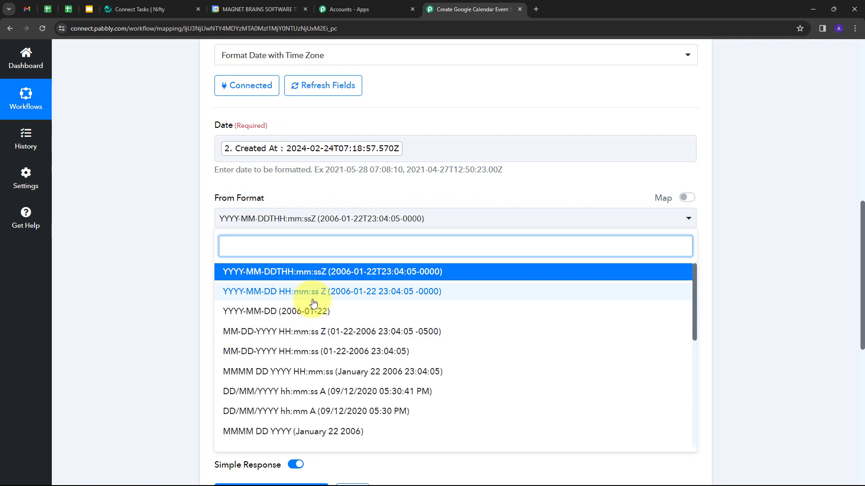
pyautogui.click(332, 333)
pyautogui.scroll(-1, 406, 216)
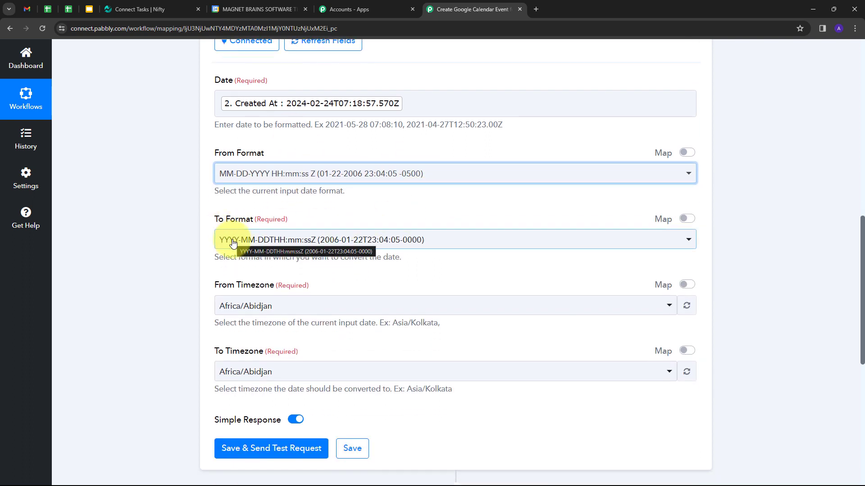
pyautogui.click(437, 242)
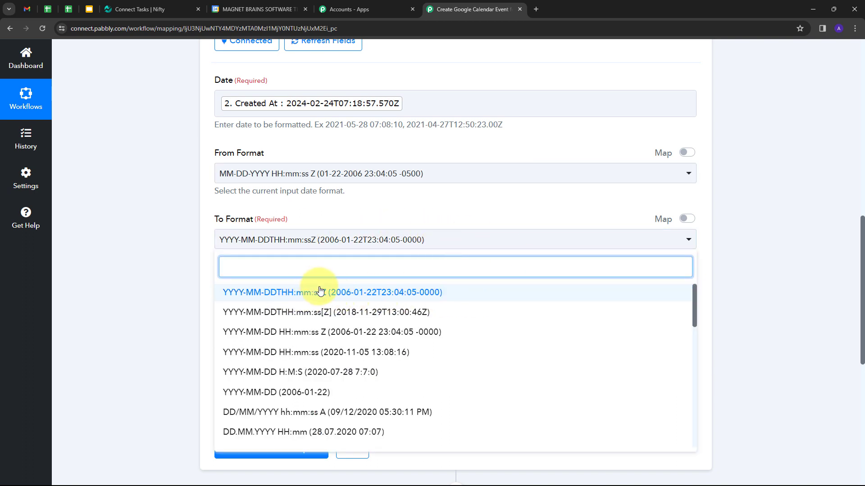
pyautogui.click(317, 312)
pyautogui.scroll(-2, 309, 237)
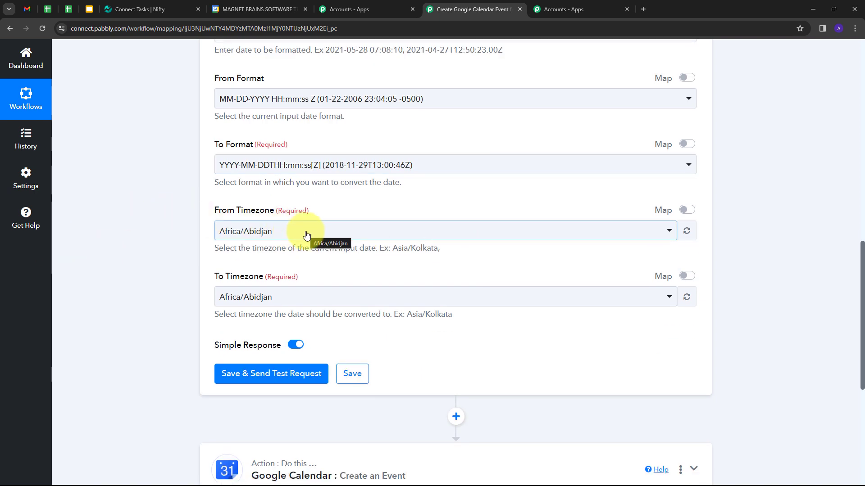
# Convert from Etc/UTC to Asia/Kolkata and test, getting 2024-02-24T12:58:58Z
pyautogui.click(303, 231)
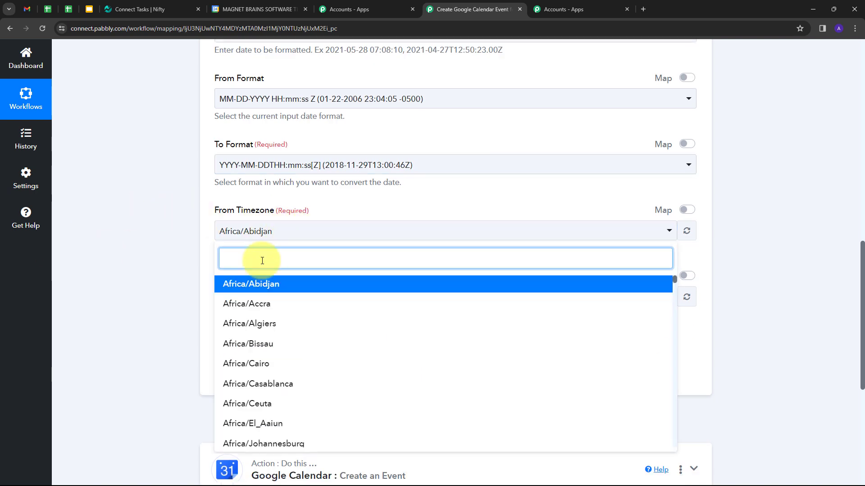
pyautogui.write('et')
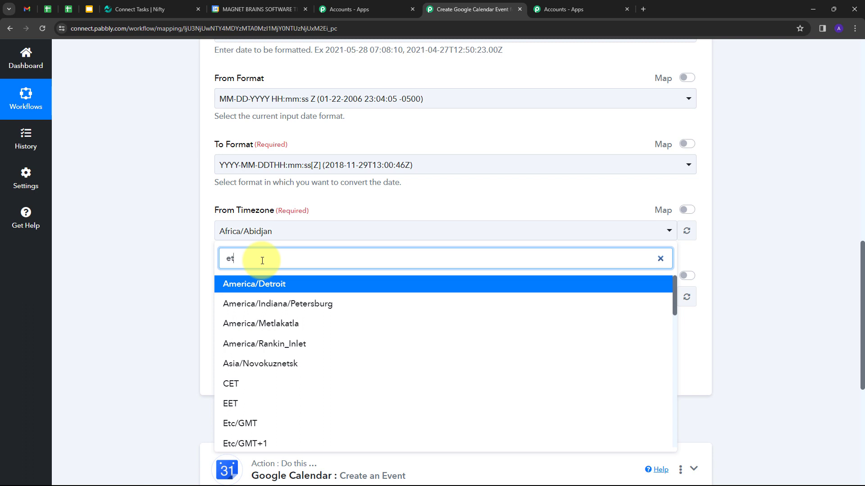
pyautogui.write('c/utc')
pyautogui.press('Return')
pyautogui.scroll(-1, 239, 270)
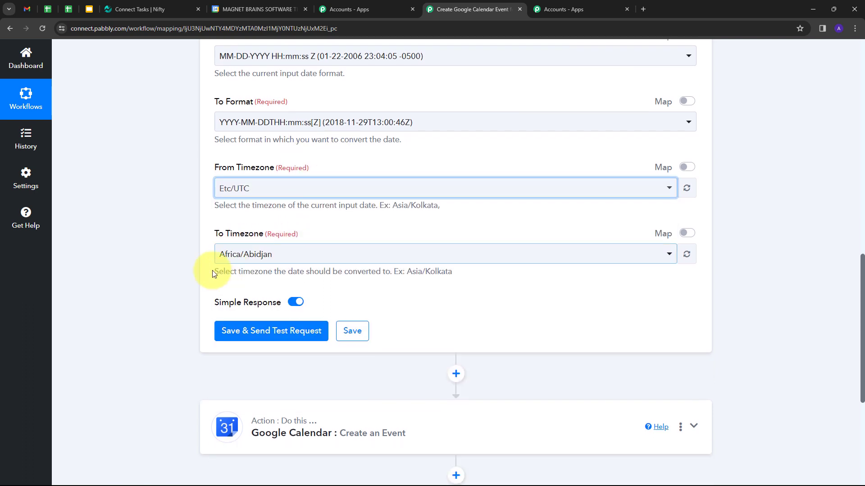
pyautogui.click(330, 255)
pyautogui.write('kol')
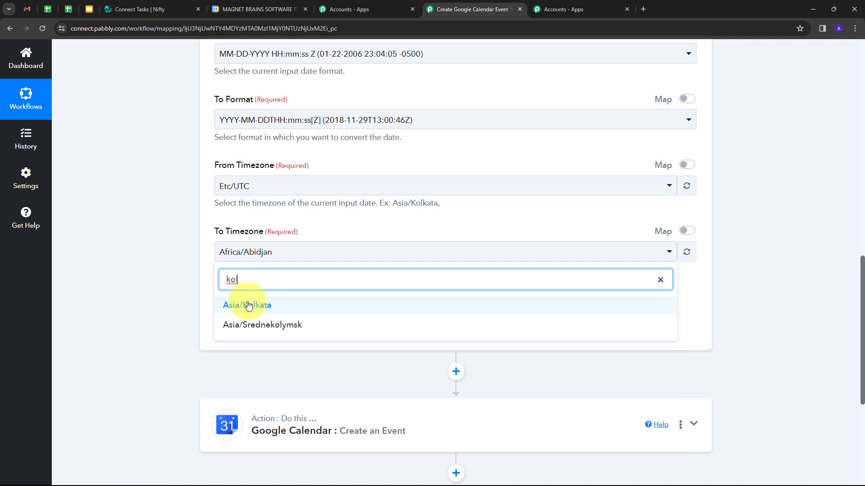
pyautogui.click(244, 305)
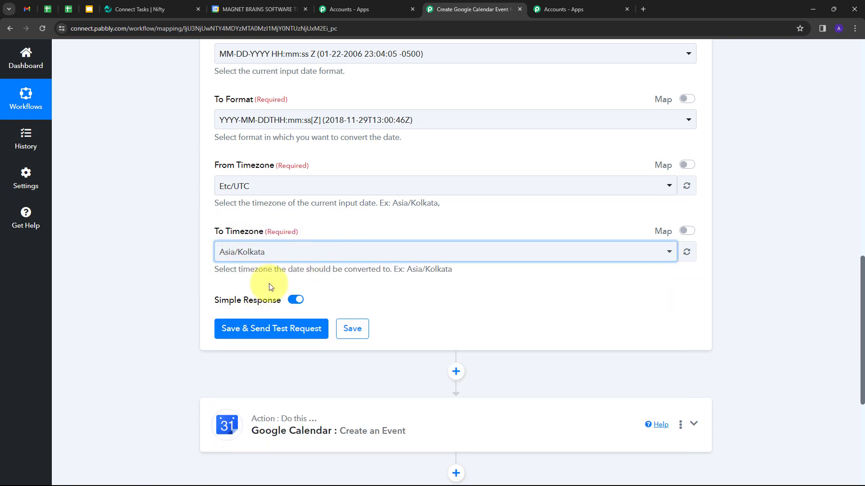
pyautogui.click(261, 330)
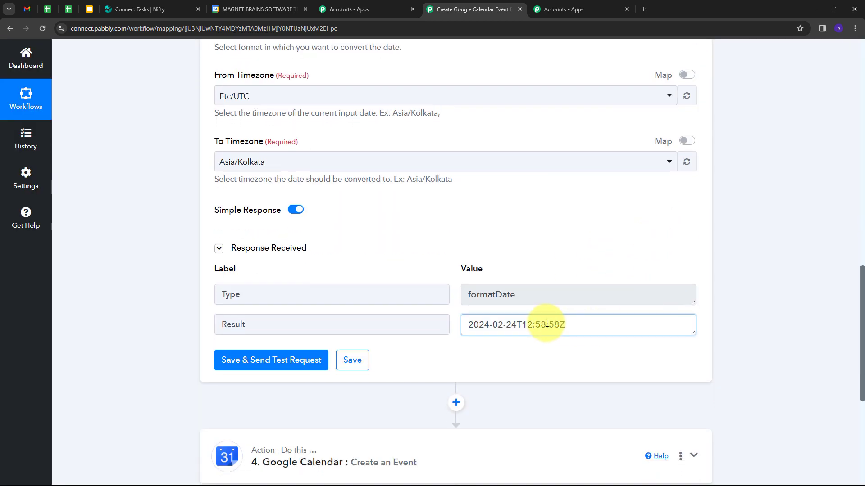
pyautogui.moveTo(440, 324); pyautogui.dragTo(572, 324)
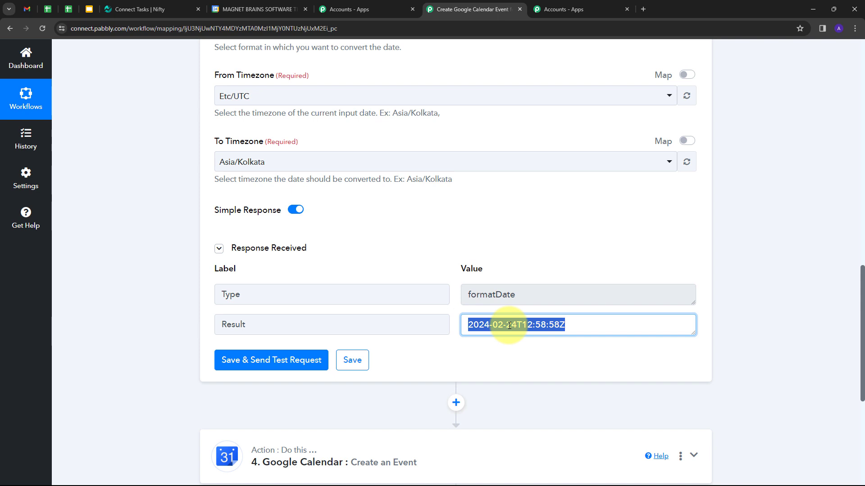
pyautogui.scroll(-1, 478, 251)
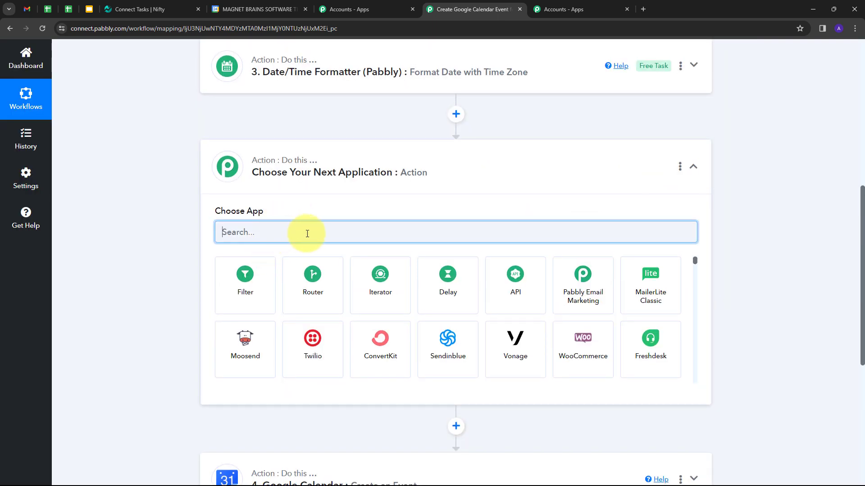
# Make the new step a connected Date/Time Formatter using Format Date with Time Zone
pyautogui.write('da')
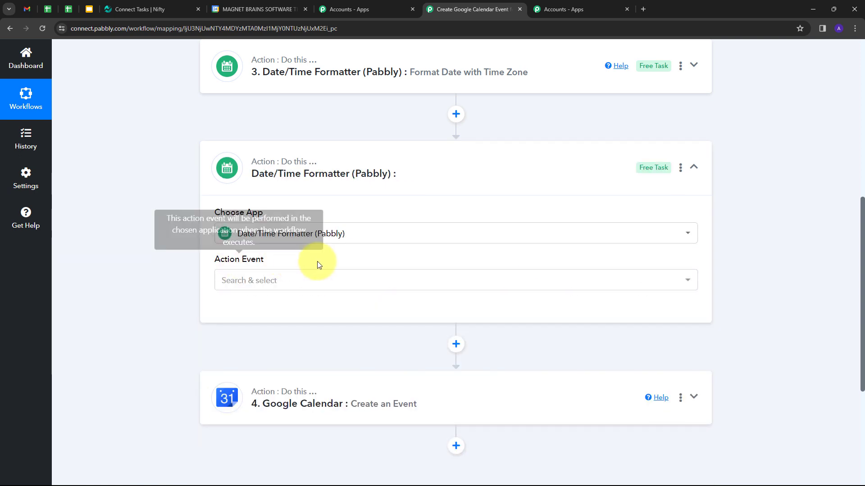
pyautogui.click(342, 280)
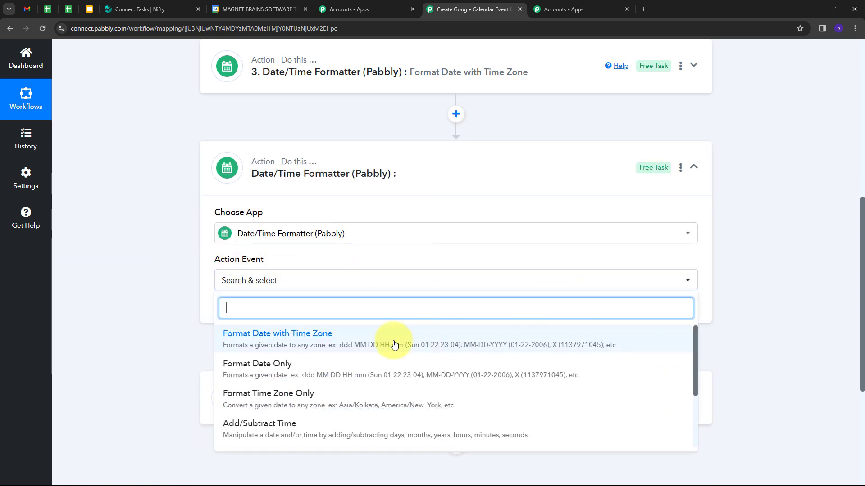
pyautogui.click(314, 343)
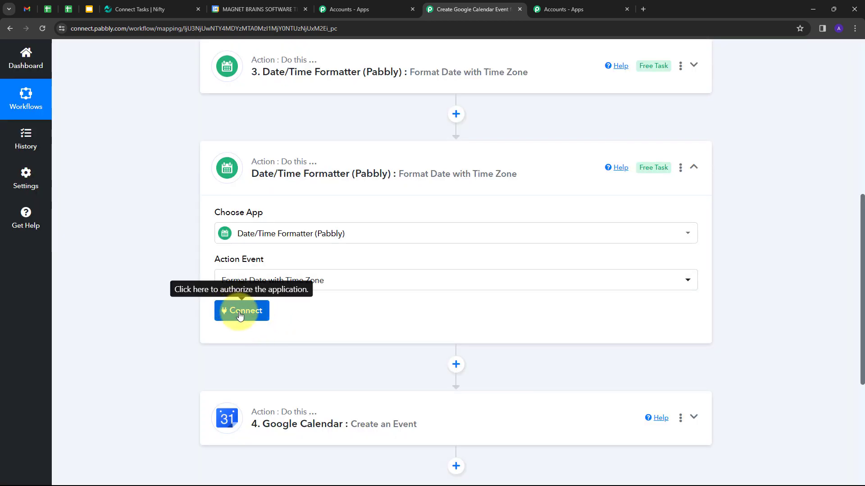
pyautogui.click(240, 317)
pyautogui.scroll(-2, 258, 272)
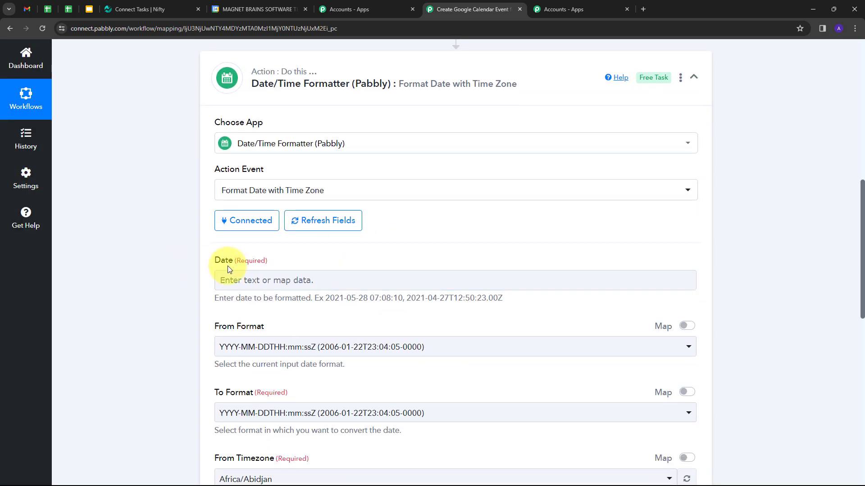
# Map the task's Due Date into the second formatter's Date field
pyautogui.click(296, 280)
pyautogui.scroll(-3, 344, 300)
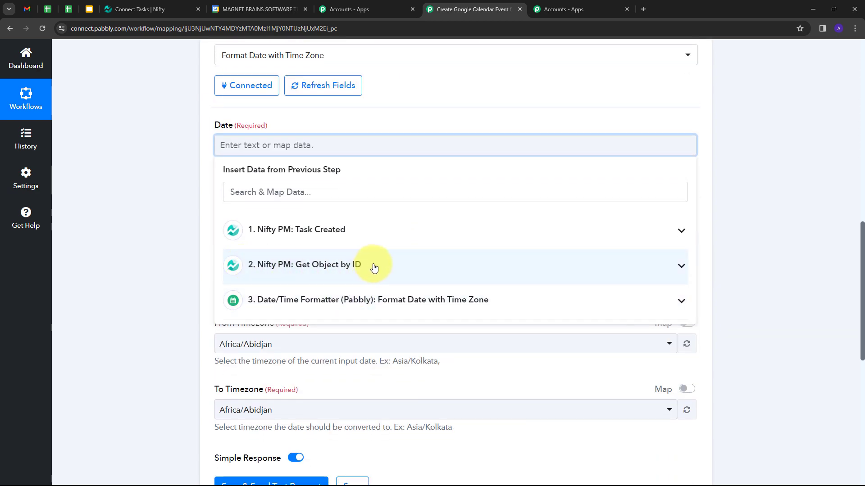
pyautogui.click(400, 265)
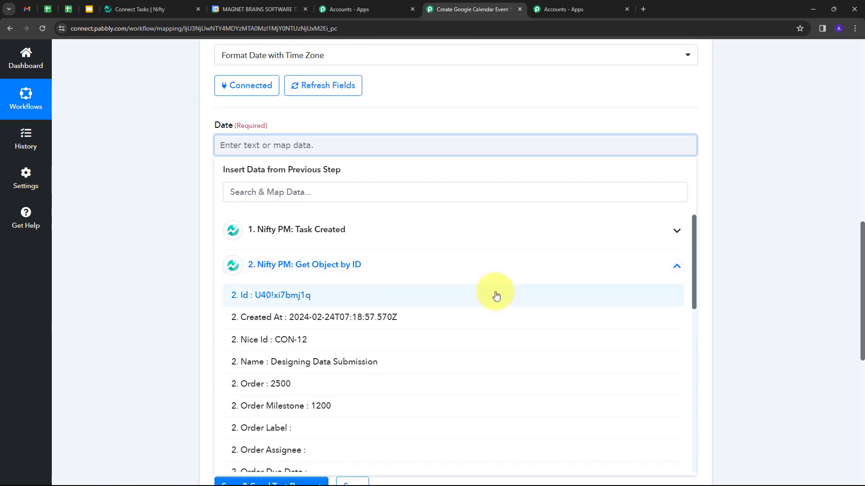
pyautogui.scroll(-8, 309, 316)
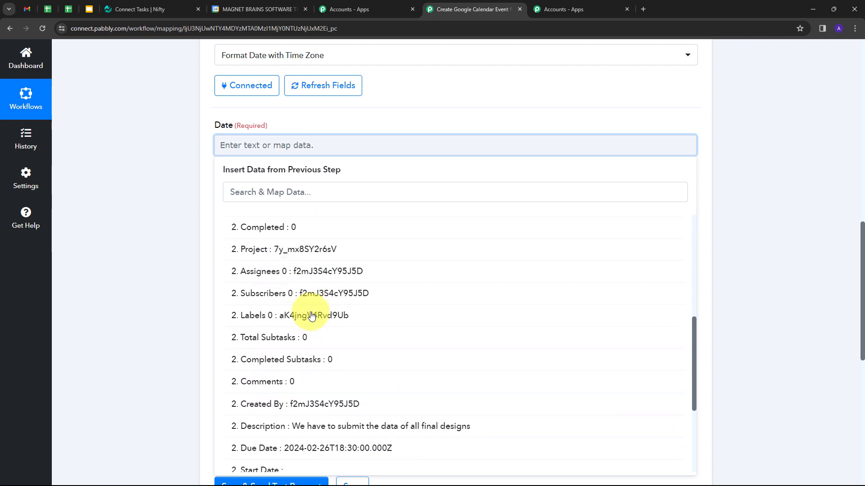
pyautogui.click(283, 335)
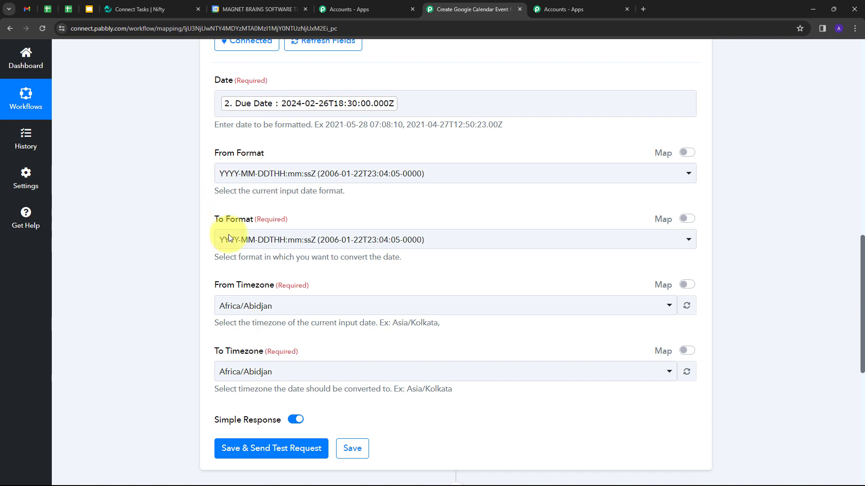
# Keep input format YYYY-MM-DDTHH:mm:ssZ and set output format YYYY-MM-DDTHH:mm:ss[Z]
pyautogui.click(429, 178)
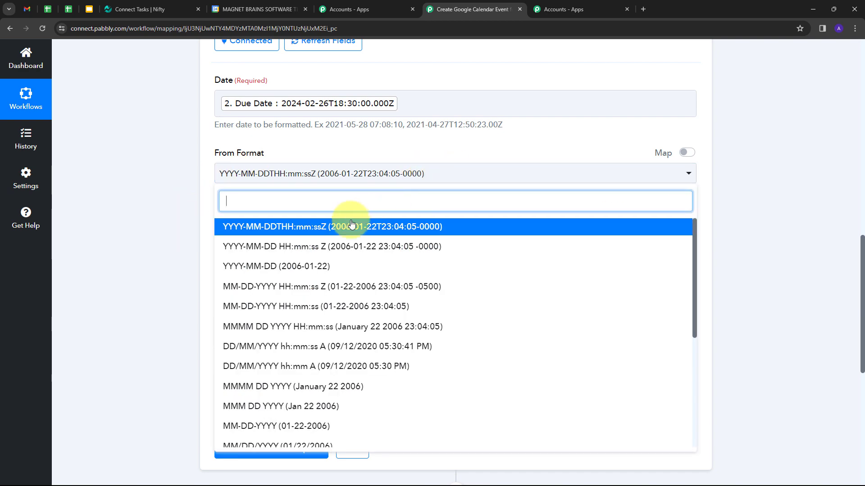
pyautogui.click(326, 233)
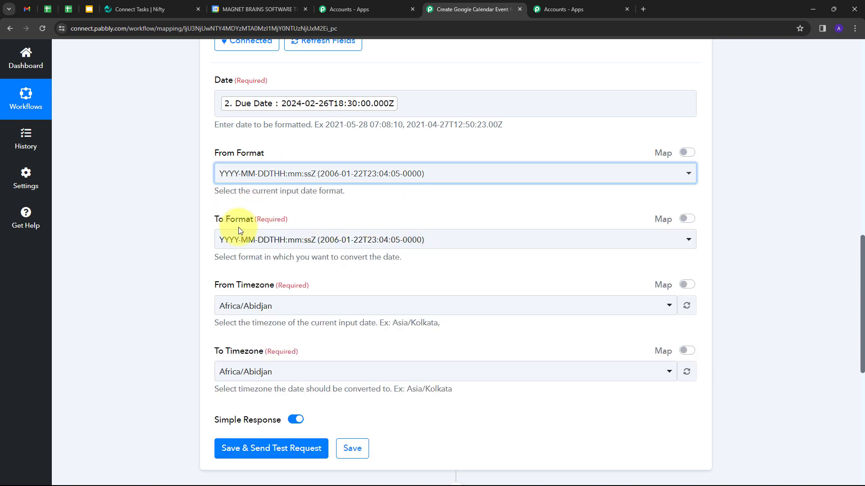
pyautogui.click(419, 243)
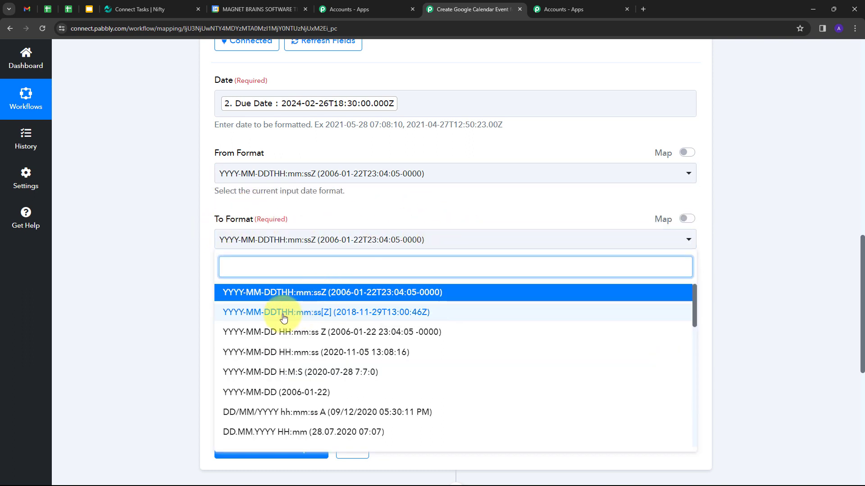
pyautogui.click(368, 319)
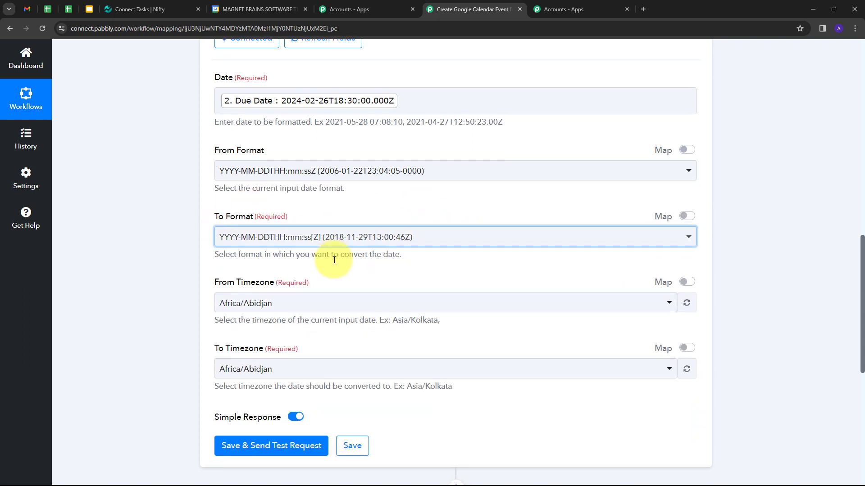
pyautogui.scroll(-1, 333, 225)
# Set source timezone Etc/UTC and target Asia/Kolkata, then test, returning 2024-02-27T00:00:00Z
pyautogui.click(315, 265)
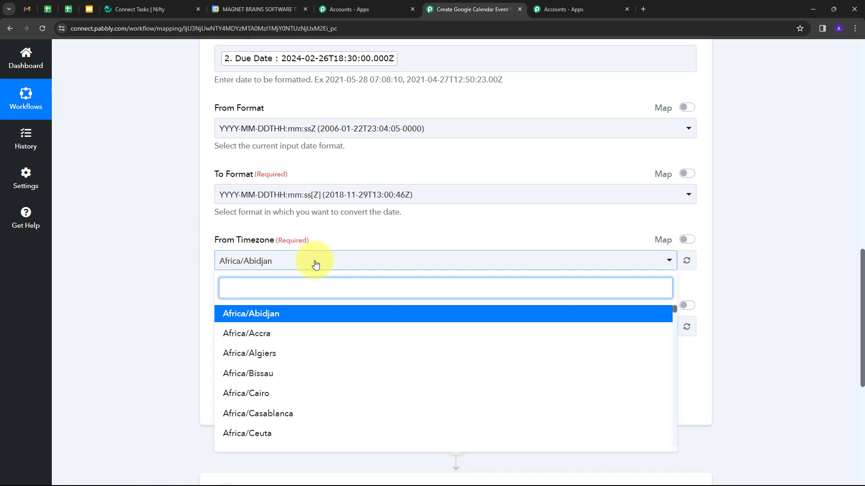
pyautogui.write('utc')
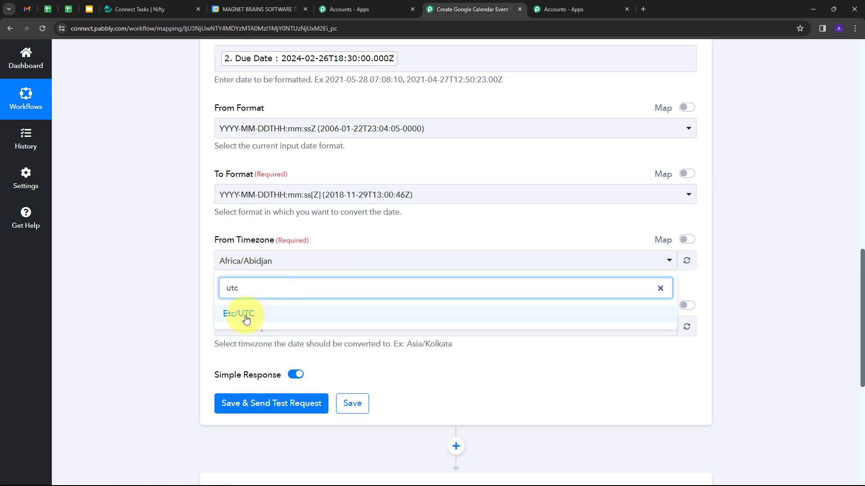
pyautogui.click(257, 315)
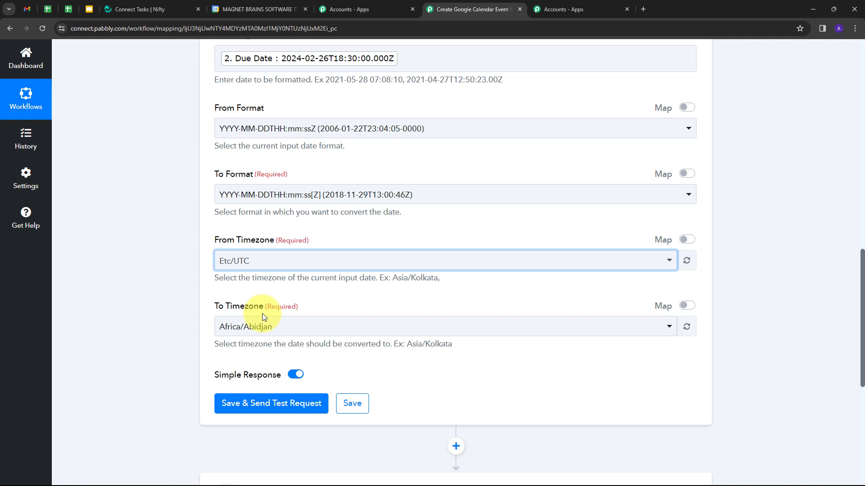
pyautogui.click(300, 327)
pyautogui.write('kol')
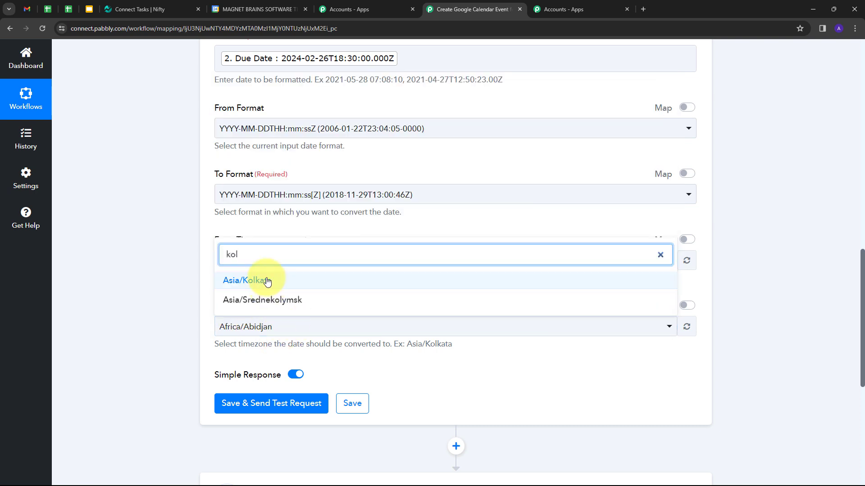
pyautogui.click(267, 282)
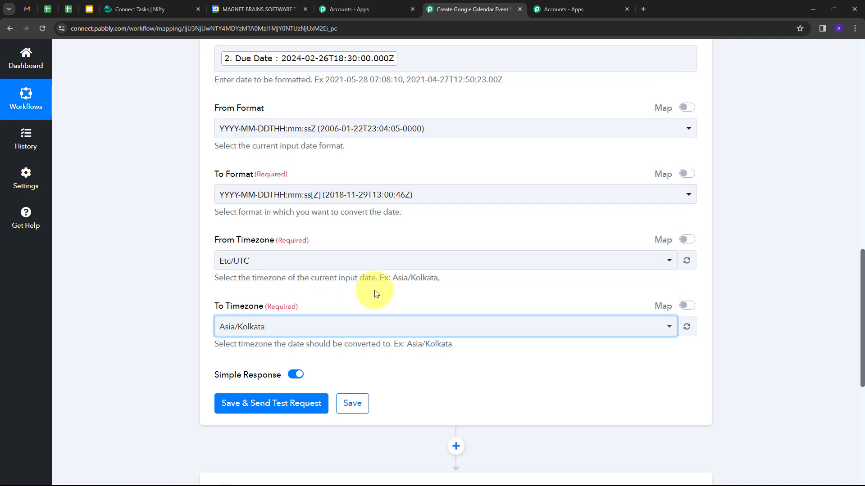
pyautogui.click(262, 403)
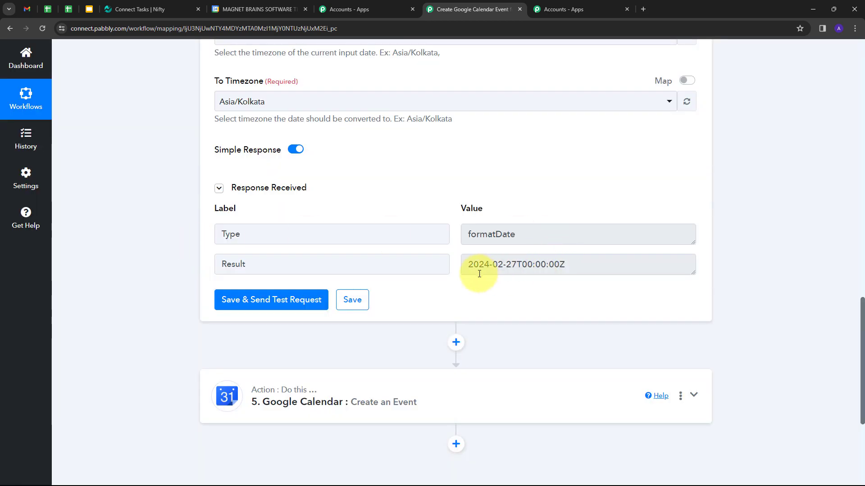
pyautogui.moveTo(580, 264); pyautogui.dragTo(438, 269)
pyautogui.scroll(-1, 462, 227)
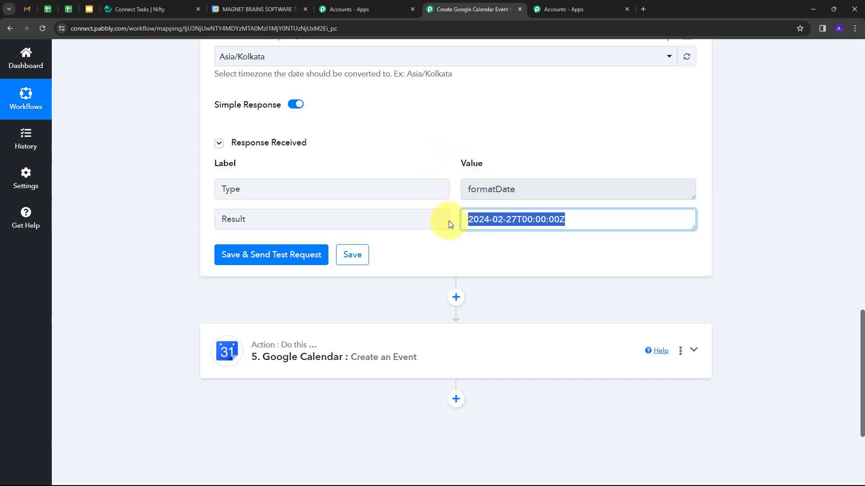
pyautogui.scroll(-1, 449, 220)
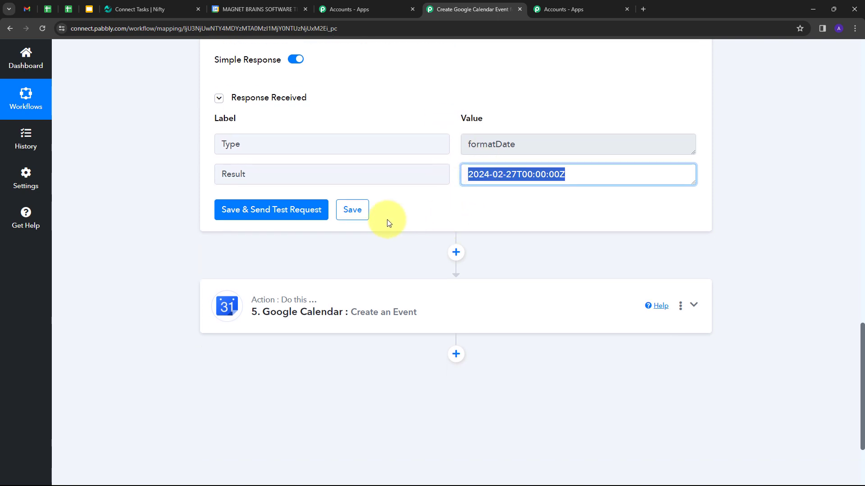
# Map step 3's result to Start Date Time and step 4's result to End Date Time
pyautogui.click(527, 303)
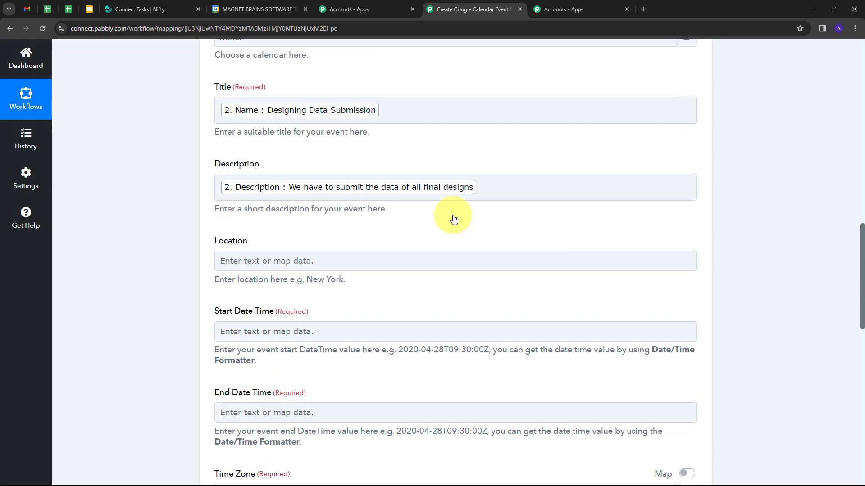
pyautogui.scroll(-1, 270, 243)
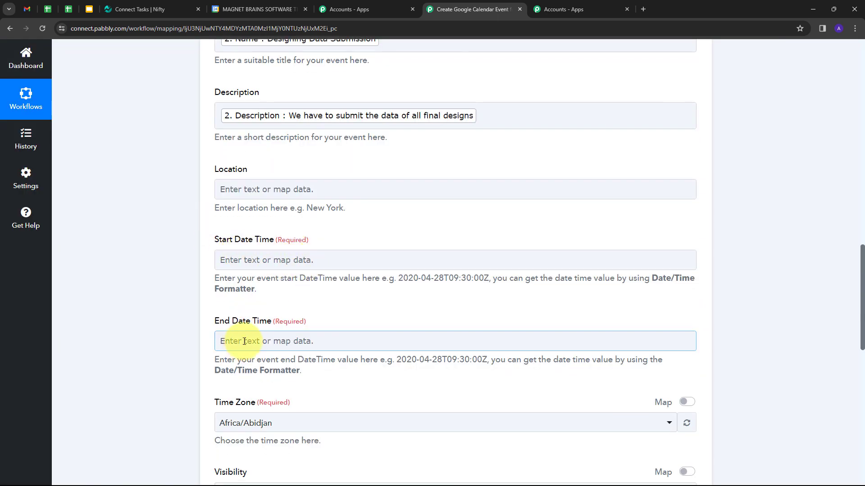
pyautogui.click(309, 260)
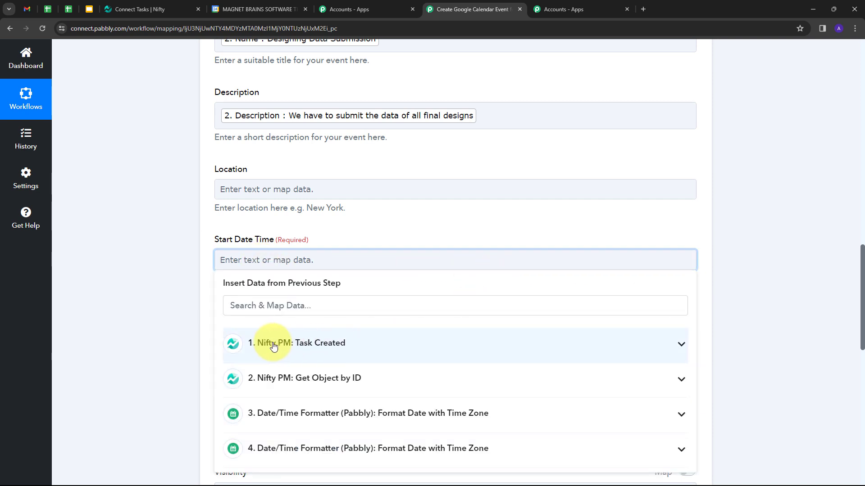
pyautogui.click(455, 418)
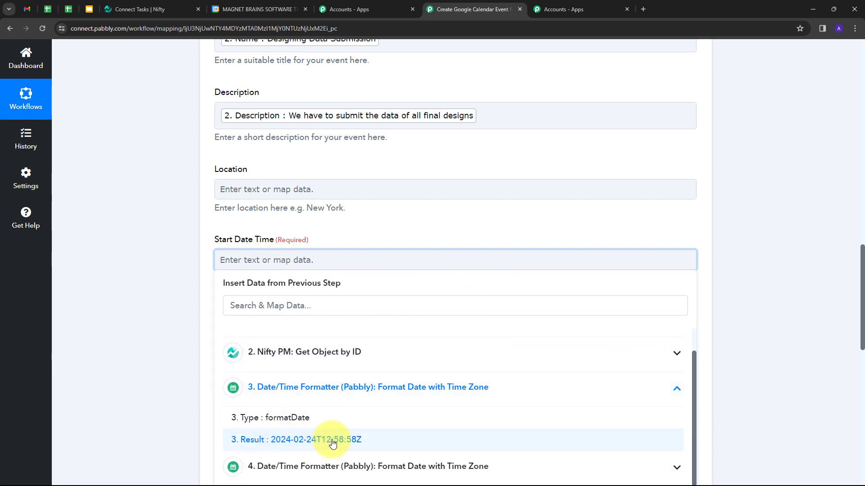
pyautogui.click(332, 440)
pyautogui.click(367, 227)
pyautogui.scroll(-1, 367, 228)
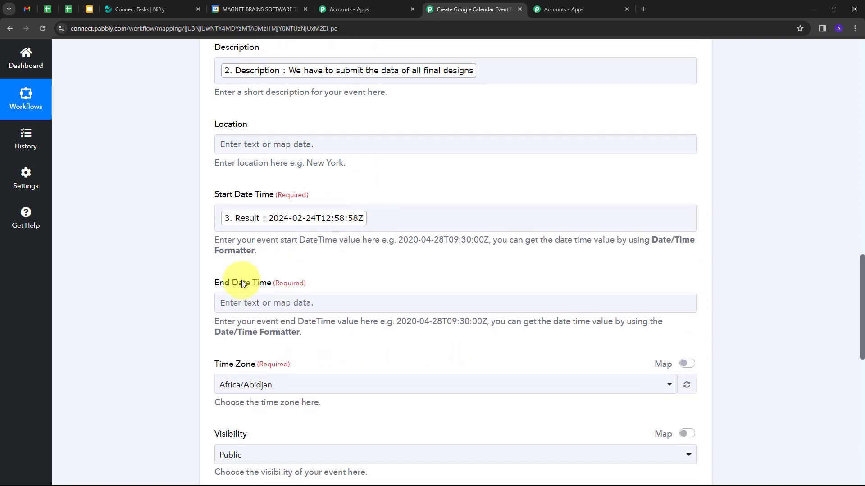
pyautogui.click(307, 302)
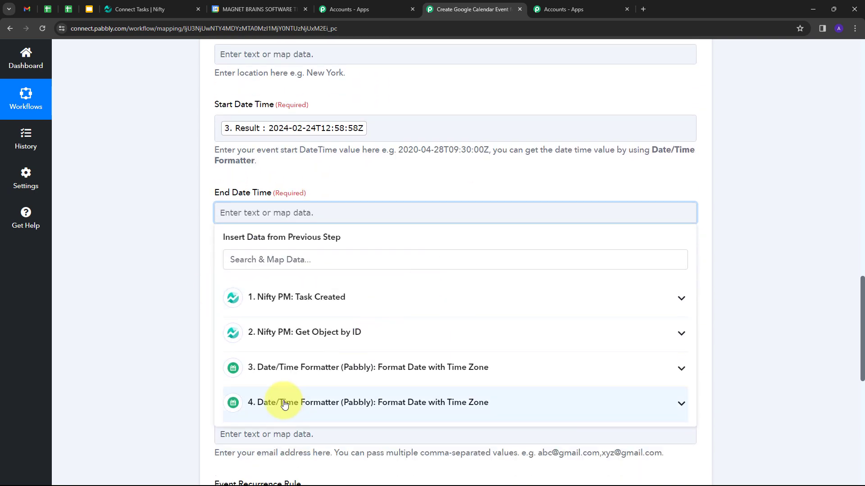
pyautogui.click(423, 403)
pyautogui.scroll(-2, 361, 351)
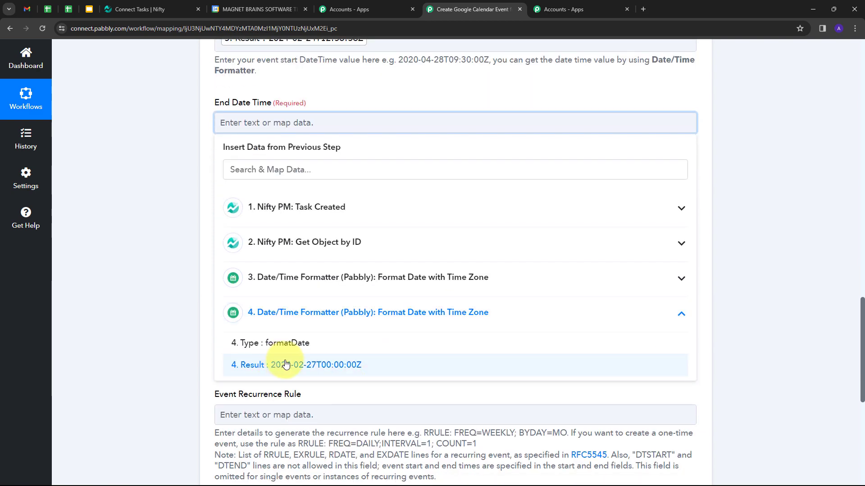
pyautogui.click(328, 365)
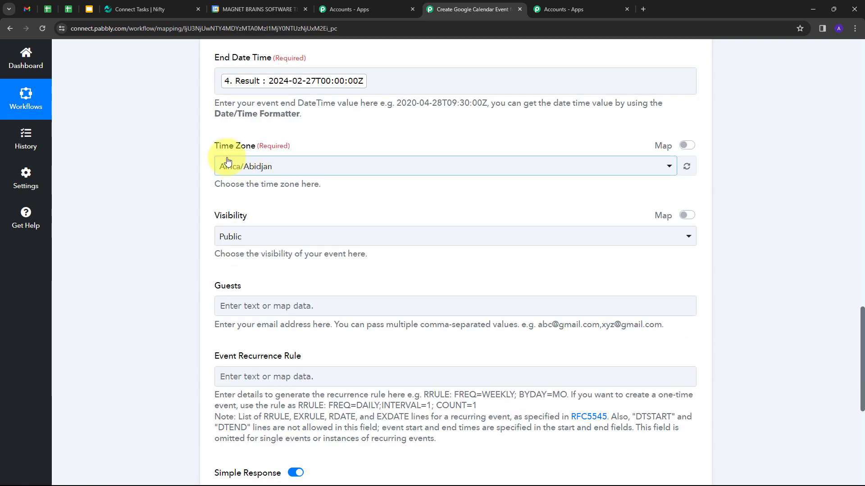
# Set the event Time Zone to Asia/Kolkata and Visibility to Public
pyautogui.click(365, 162)
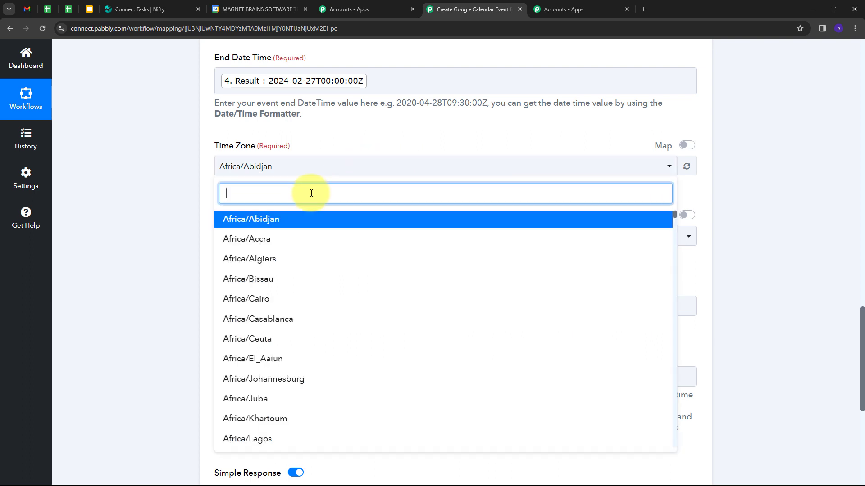
pyautogui.write('kol')
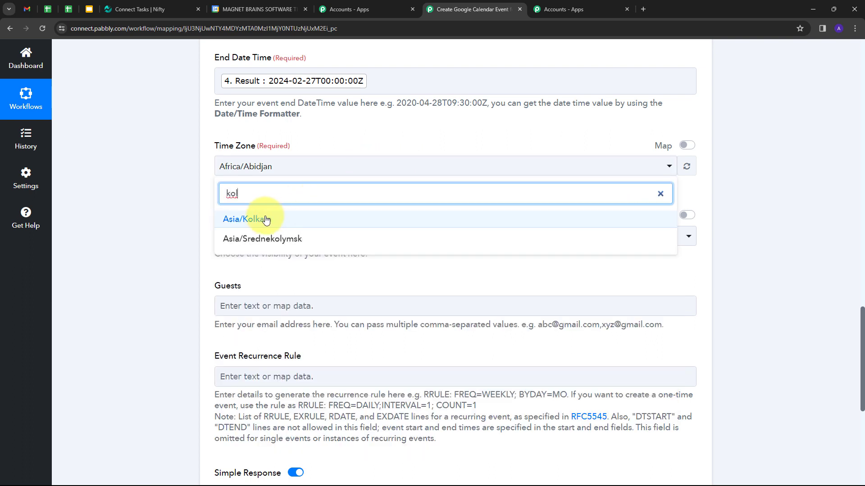
pyautogui.click(266, 220)
pyautogui.scroll(-1, 280, 176)
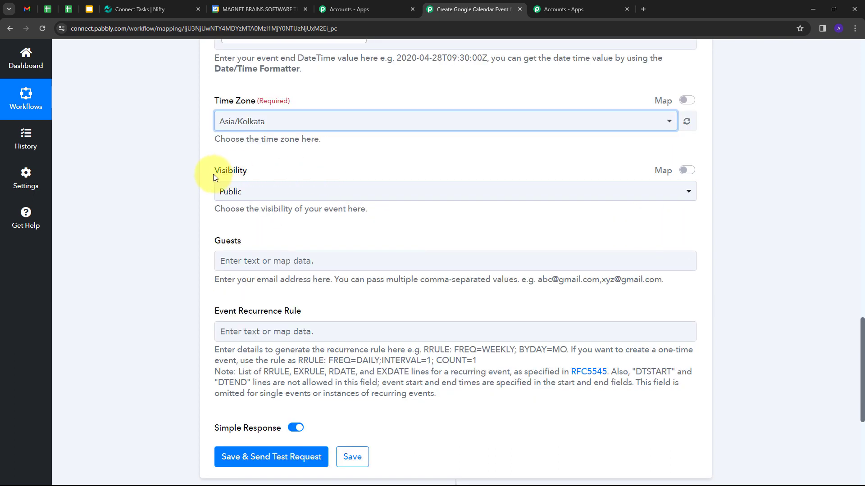
pyautogui.click(266, 191)
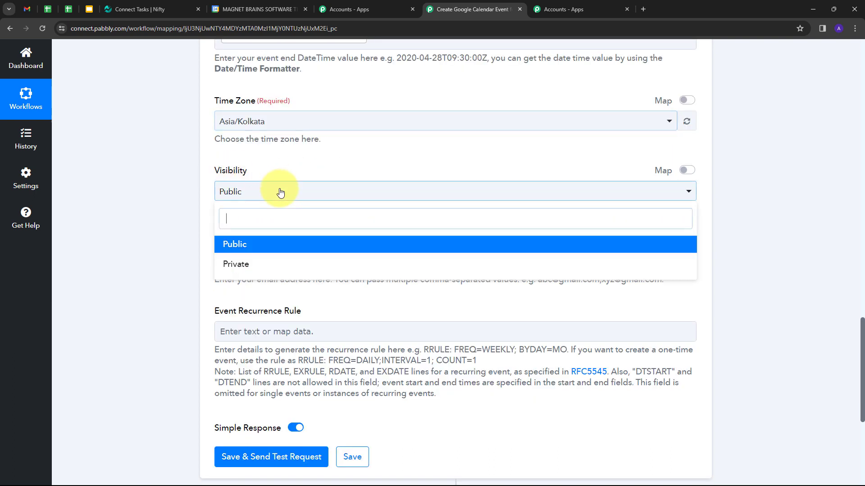
pyautogui.click(242, 244)
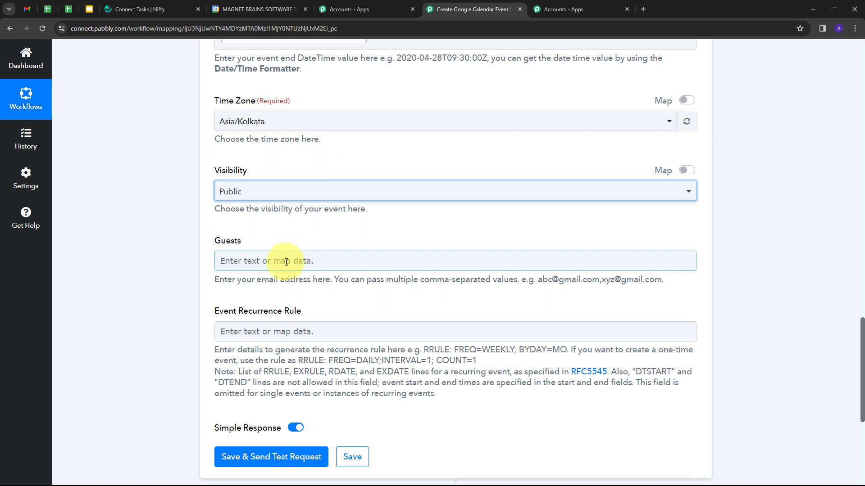
# Go through the remaining Guests and Event Recurrence Rule fields
pyautogui.click(233, 257)
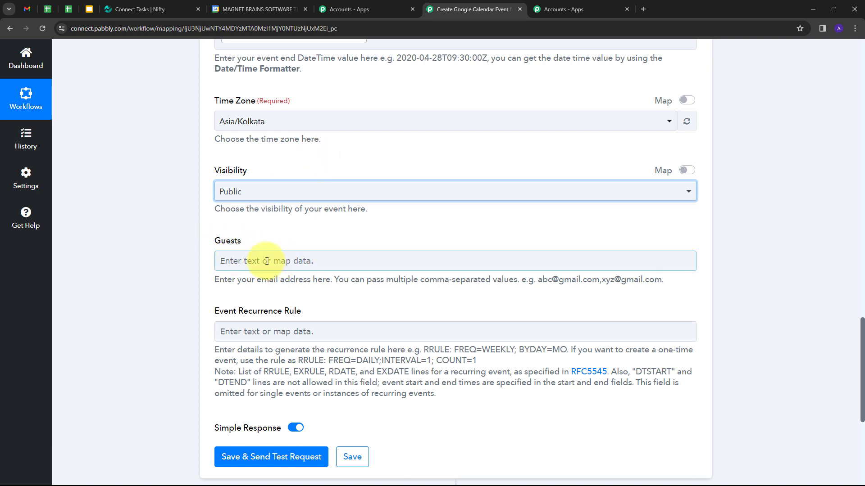
pyautogui.scroll(-1, 266, 261)
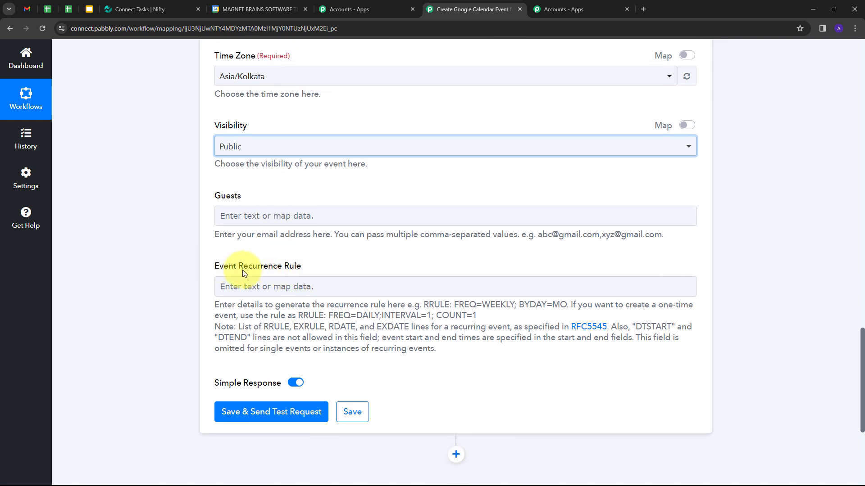
pyautogui.click(247, 287)
pyautogui.scroll(15, 373, 266)
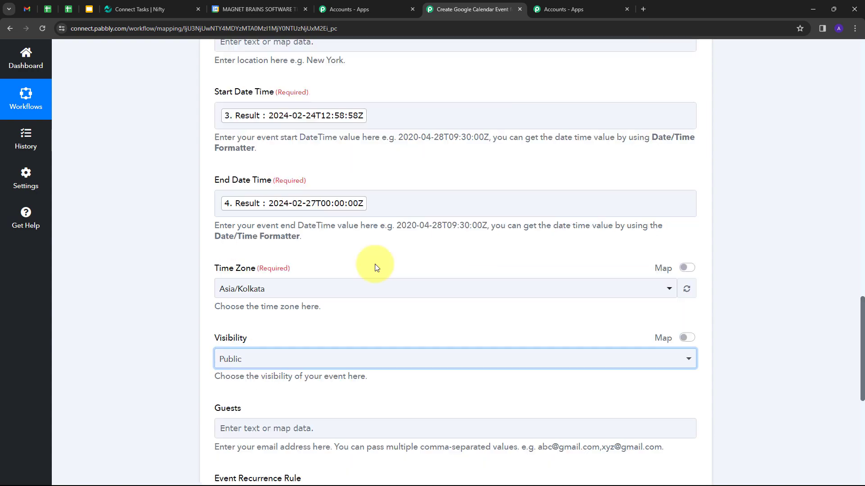
pyautogui.scroll(-4, 375, 265)
pyautogui.scroll(-13, 376, 267)
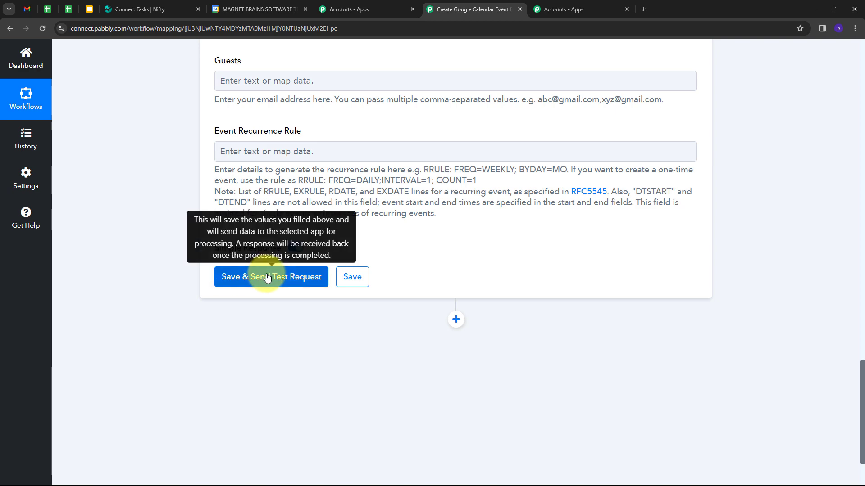
# Send the test request for the Google Calendar event step and review the returned event data
pyautogui.click(267, 277)
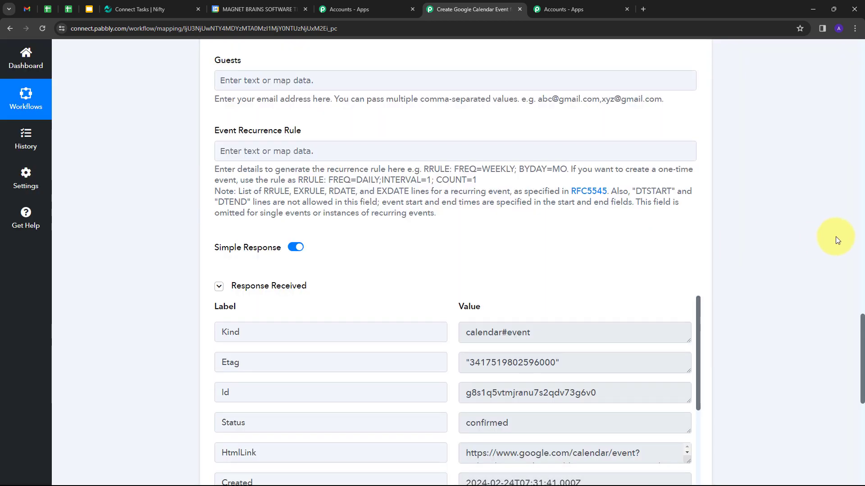
pyautogui.scroll(-5, 833, 235)
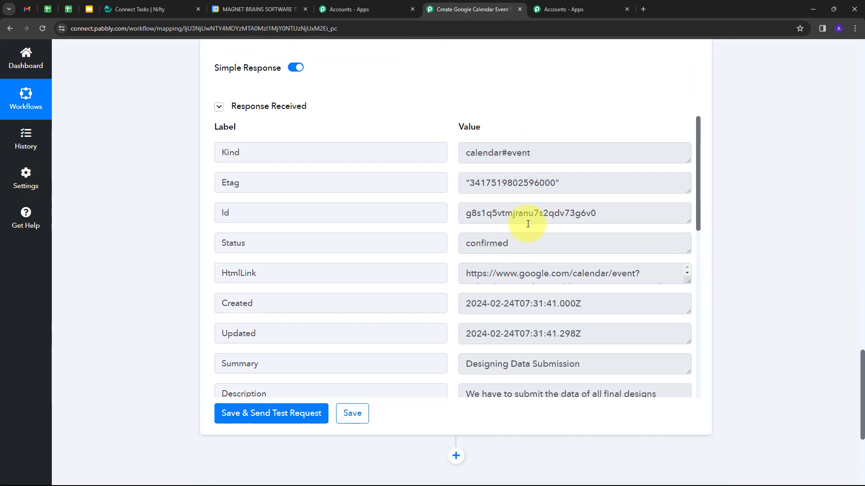
pyautogui.scroll(-7, 527, 224)
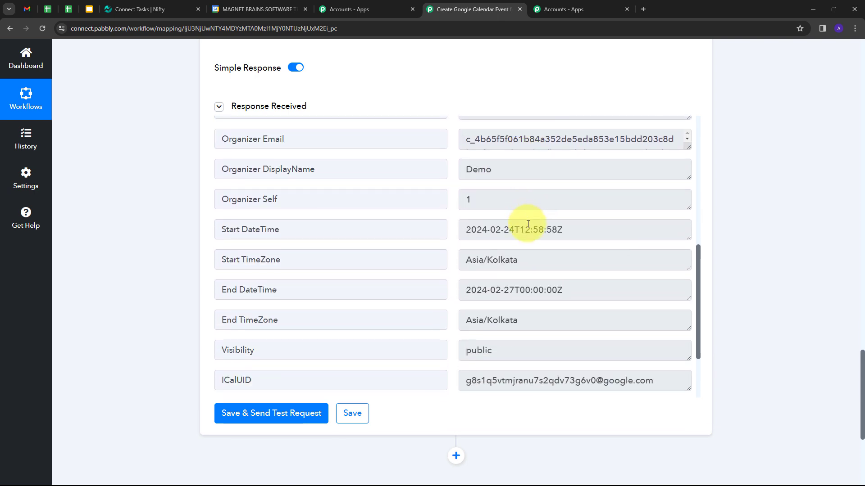
pyautogui.scroll(-2, 527, 224)
pyautogui.scroll(5, 528, 223)
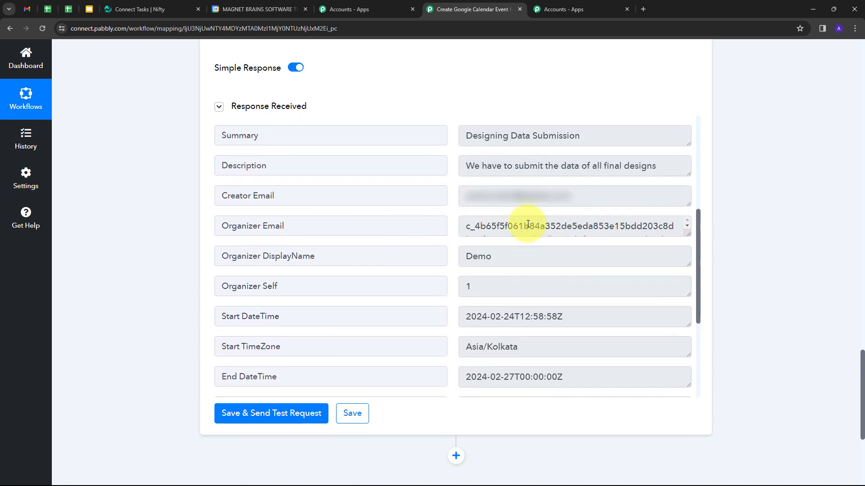
pyautogui.scroll(5, 528, 224)
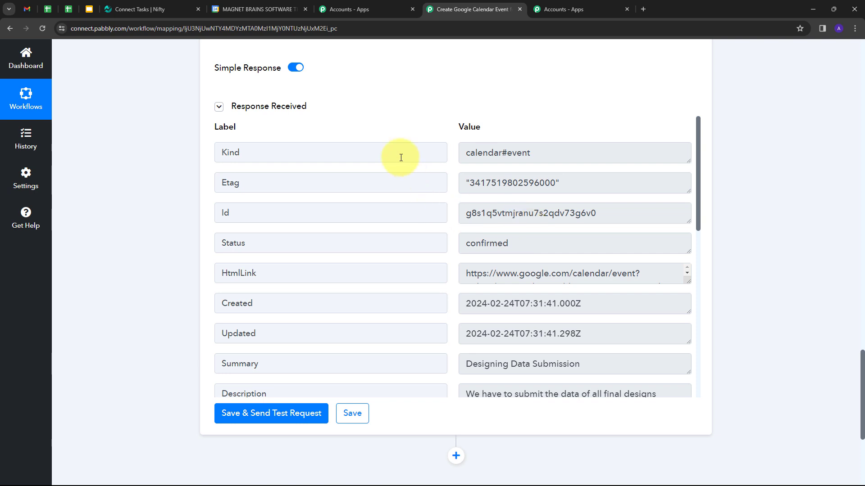
pyautogui.click(274, 6)
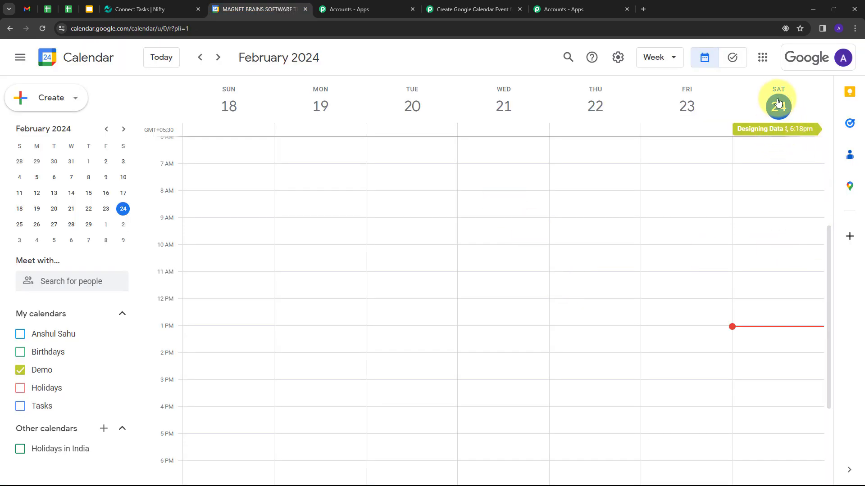
# Check the Designing Data Submission event's details on Saturday, then return to Nifty PM
pyautogui.click(780, 131)
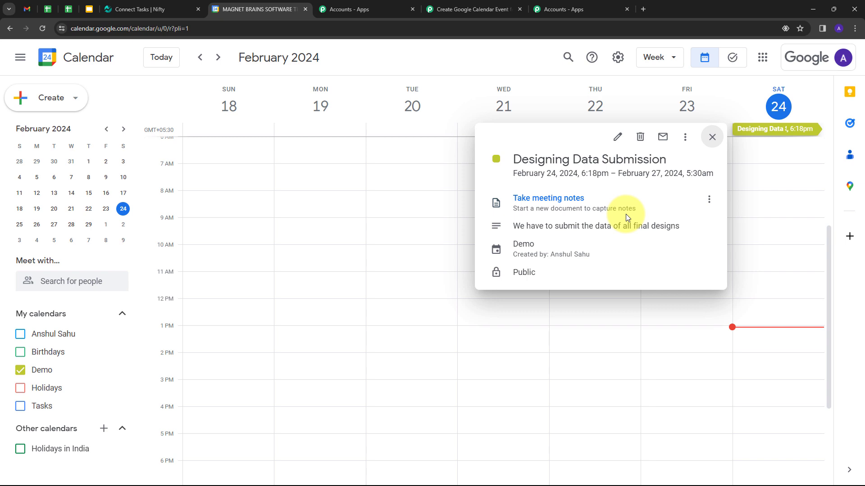
pyautogui.click(712, 137)
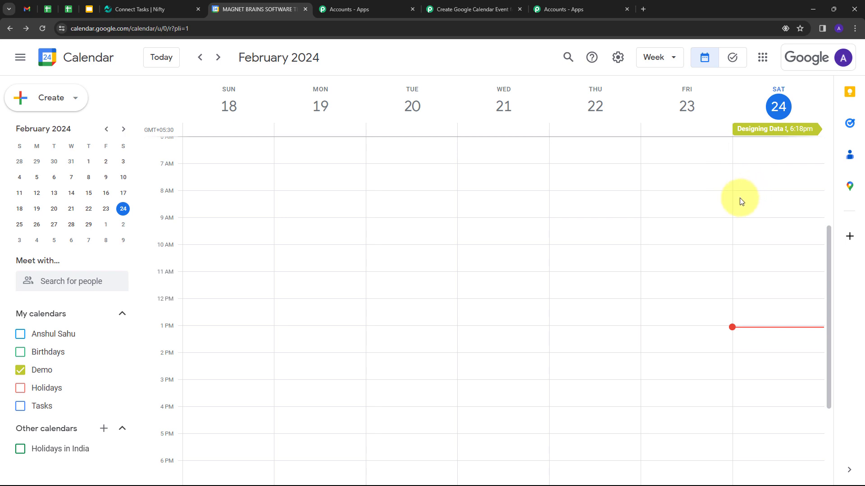
pyautogui.click(145, 7)
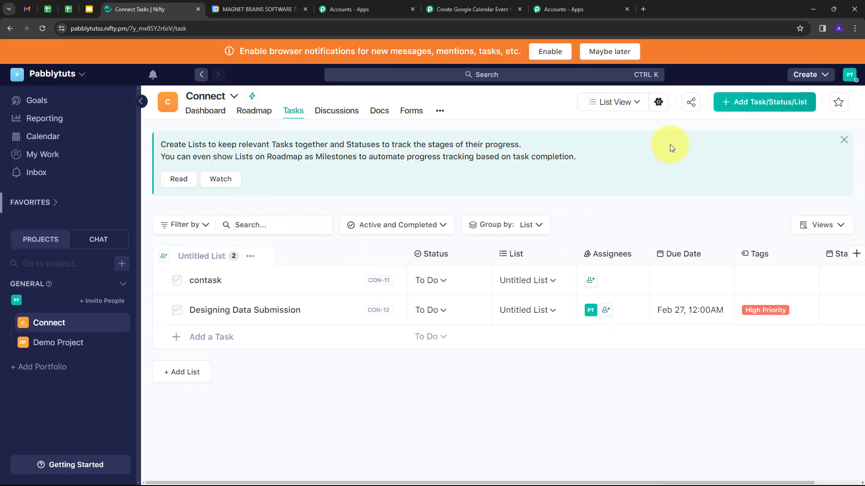
# Start a new Nifty task named 'Testing' with a pasted description
pyautogui.click(748, 104)
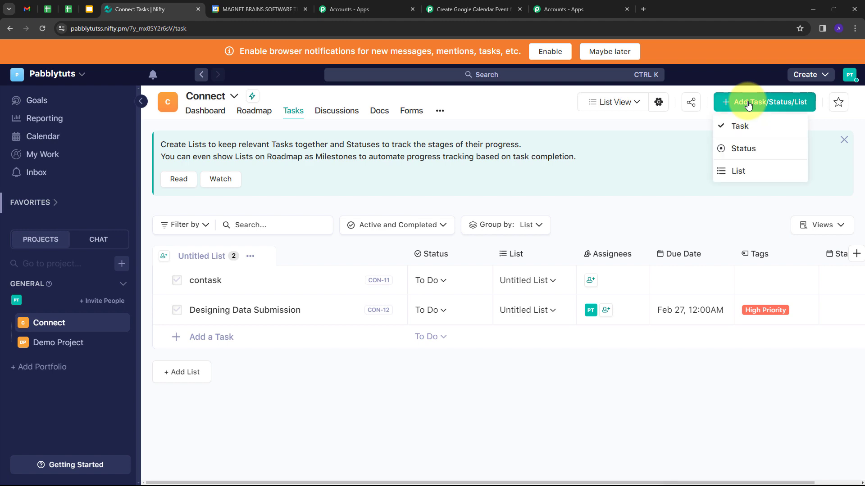
pyautogui.click(743, 130)
pyautogui.click(336, 194)
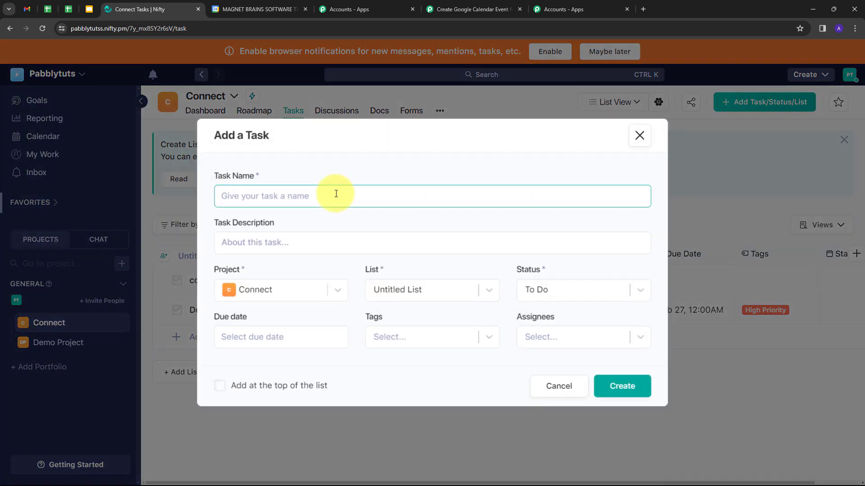
pyautogui.write('Testing')
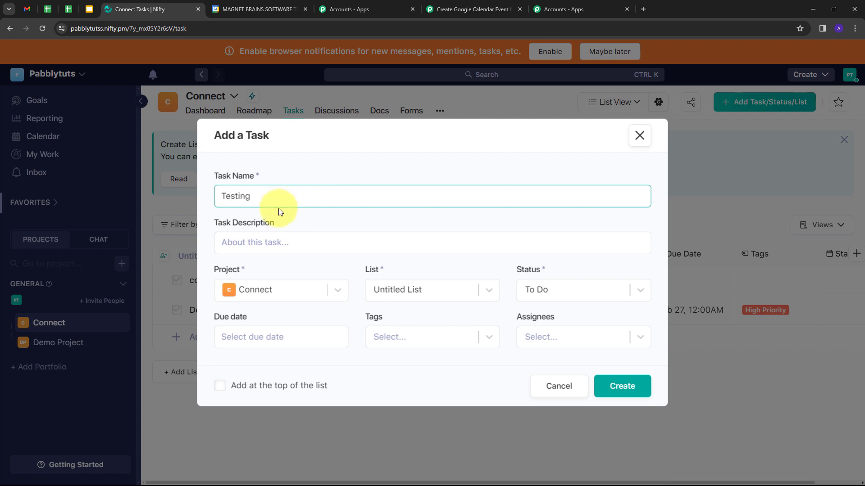
pyautogui.click(283, 243)
pyautogui.write('This is for test purpose')
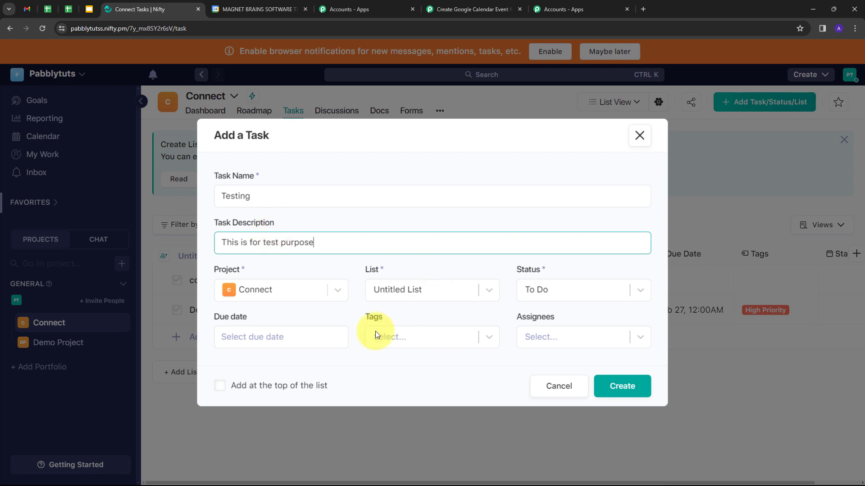
# Give the task a Feb 26 due date, High Priority tag and an assignee, then create it
pyautogui.click(283, 337)
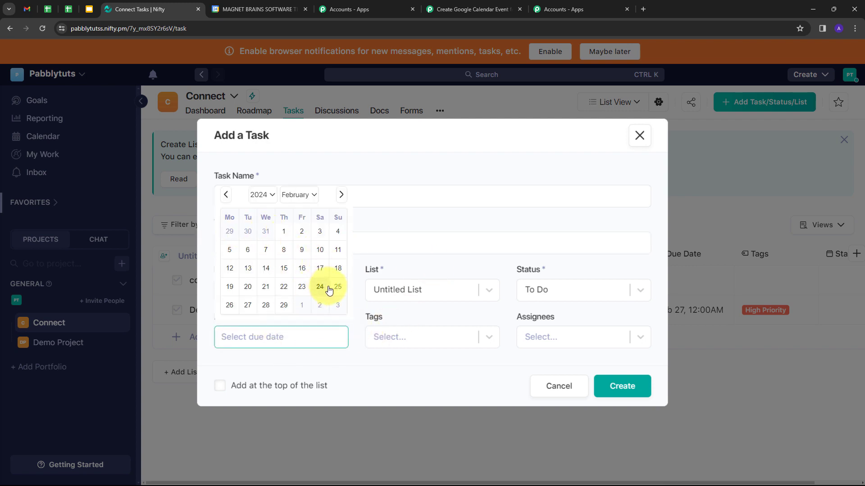
pyautogui.click(229, 307)
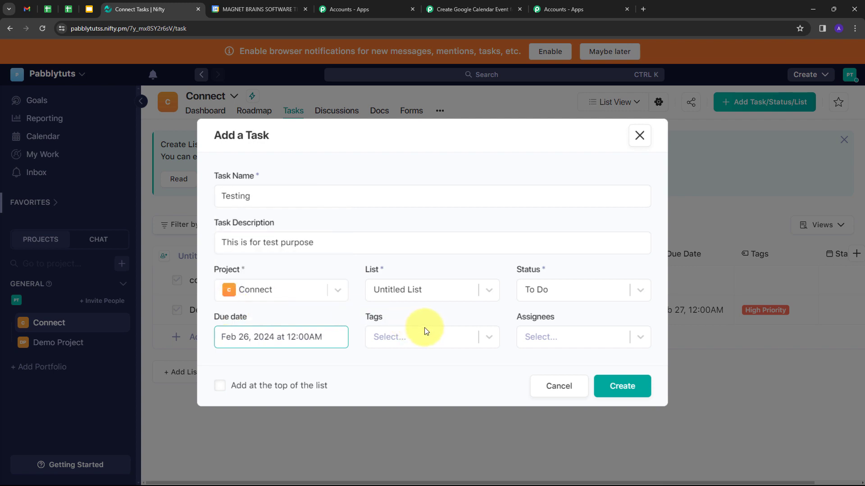
pyautogui.click(487, 340)
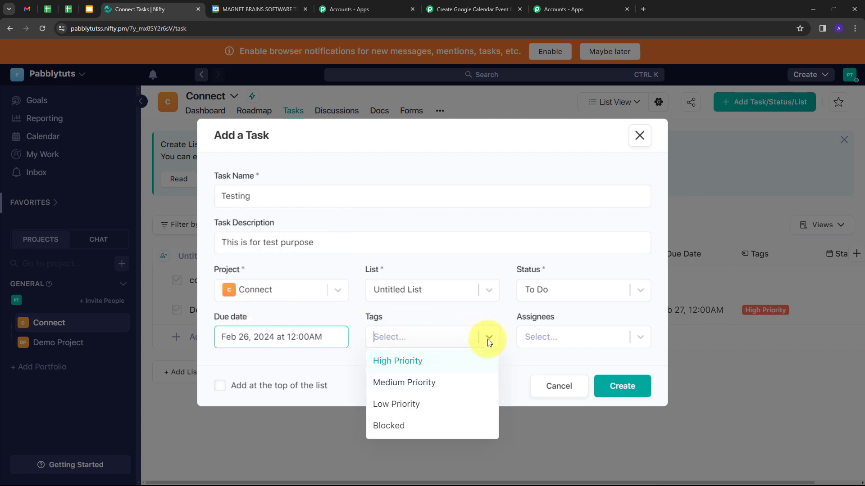
pyautogui.click(399, 362)
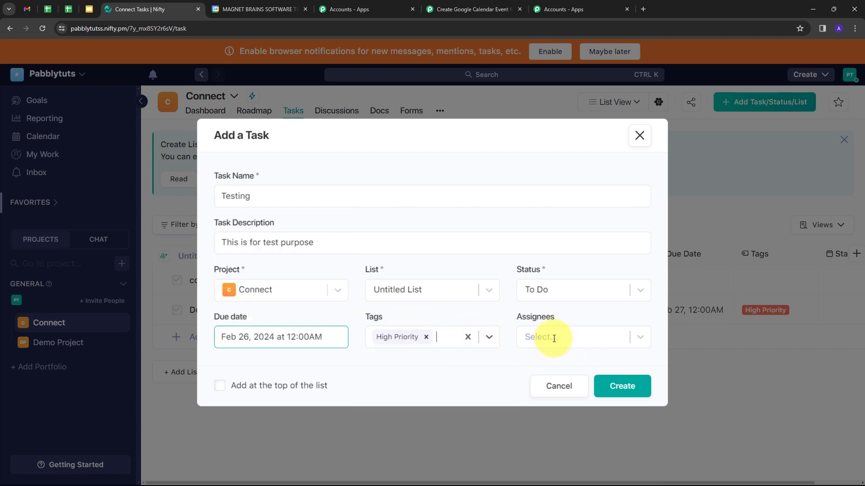
pyautogui.click(583, 338)
pyautogui.click(551, 358)
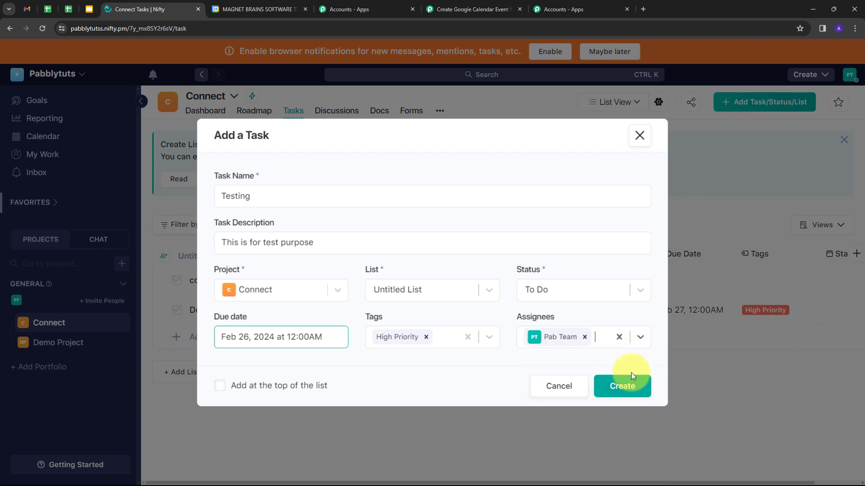
pyautogui.click(621, 387)
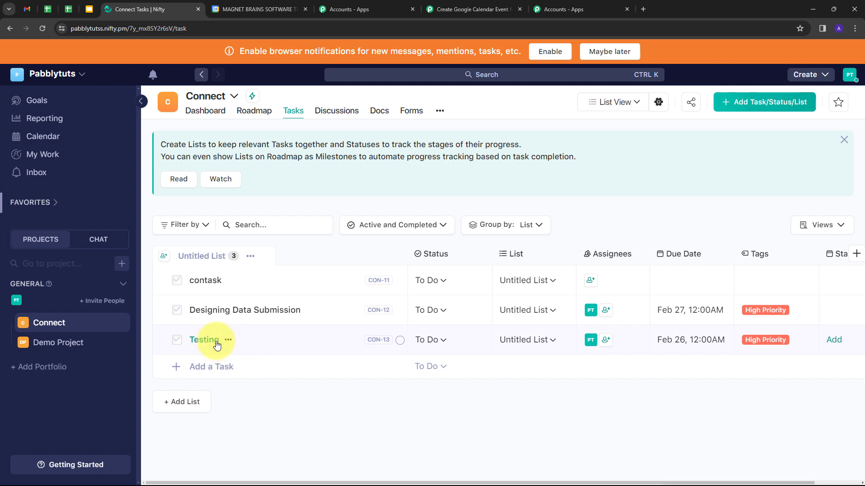
# Verify the new Testing event on Saturday, February 24 in Google Calendar
pyautogui.click(235, 11)
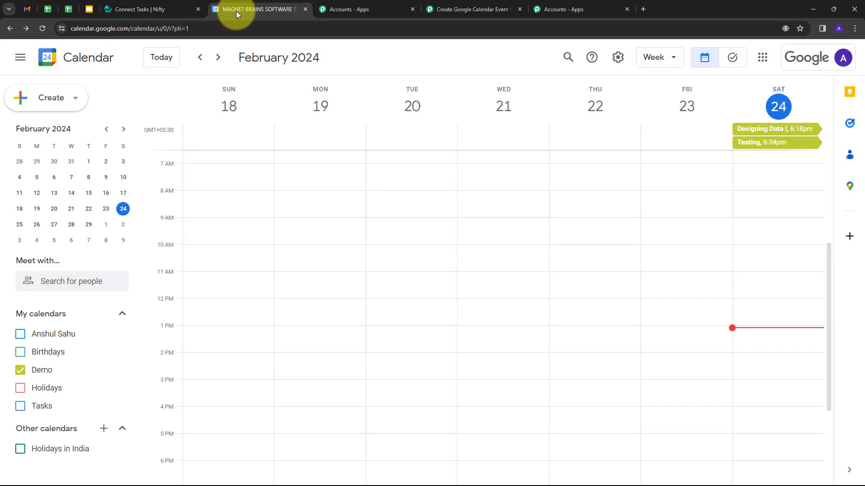
pyautogui.click(768, 143)
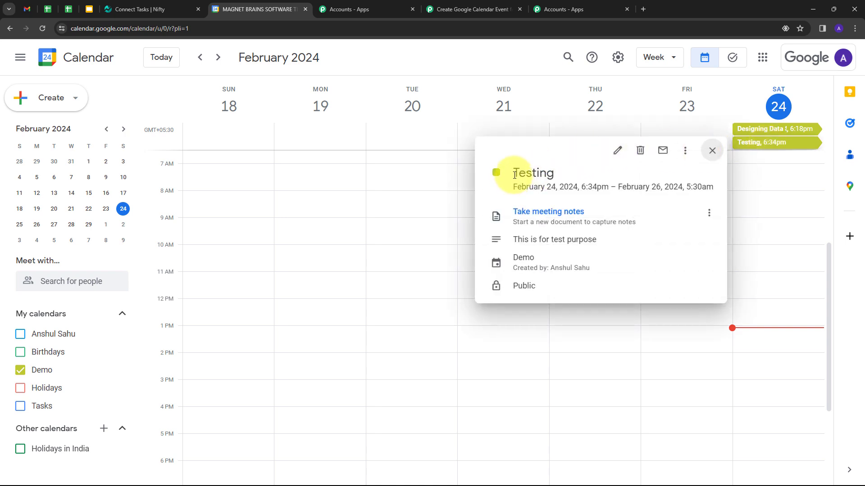
pyautogui.moveTo(515, 175); pyautogui.dragTo(552, 173)
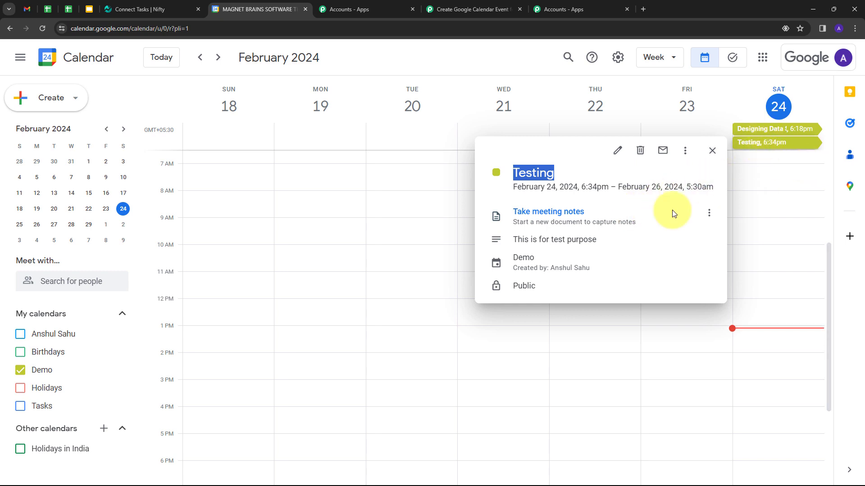
pyautogui.click(713, 152)
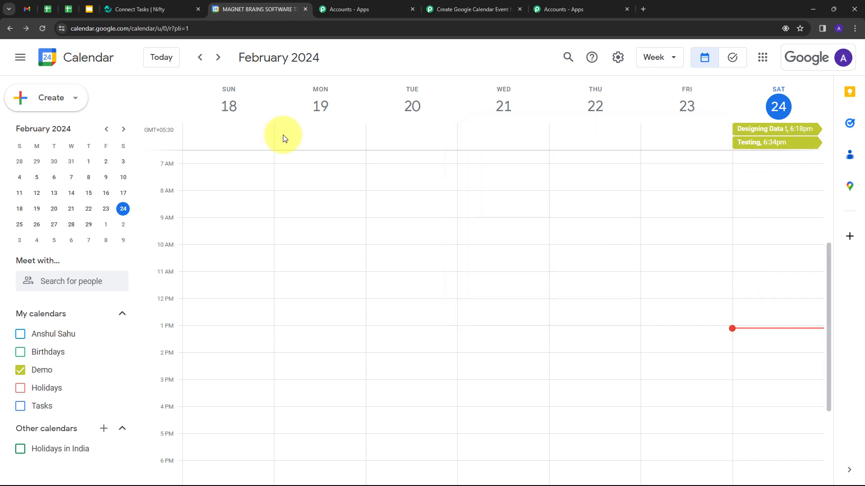
pyautogui.click(150, 5)
pyautogui.click(239, 4)
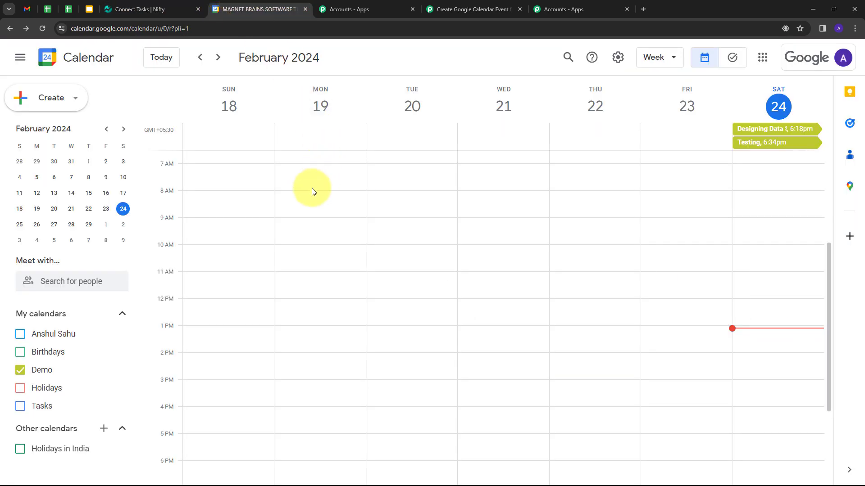
# Scroll through the Nifty-to-Google Calendar workflow's trigger and action steps to review them
pyautogui.click(482, 6)
pyautogui.scroll(4, 141, 145)
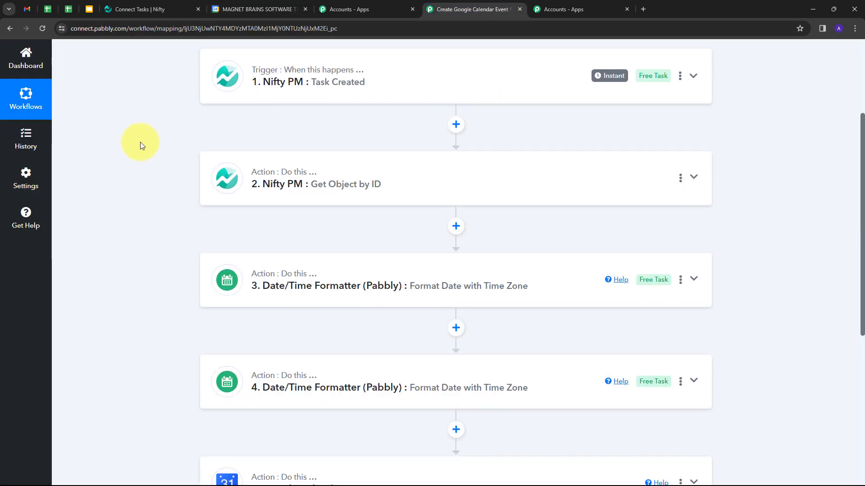
pyautogui.scroll(3, 140, 143)
pyautogui.scroll(-2, 303, 215)
pyautogui.scroll(-4, 202, 292)
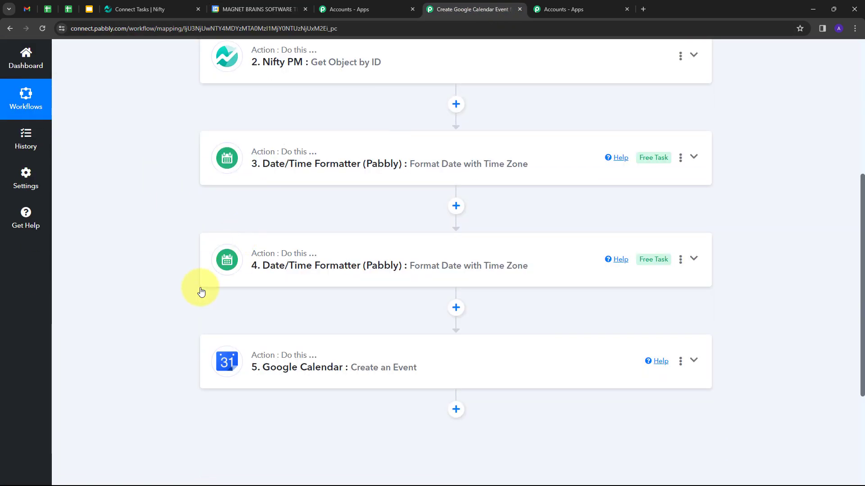
pyautogui.scroll(4, 149, 193)
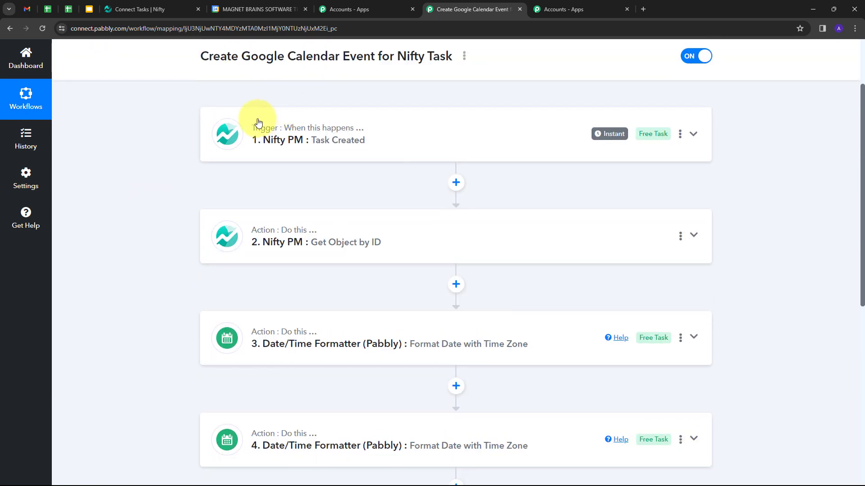
pyautogui.moveTo(263, 135)
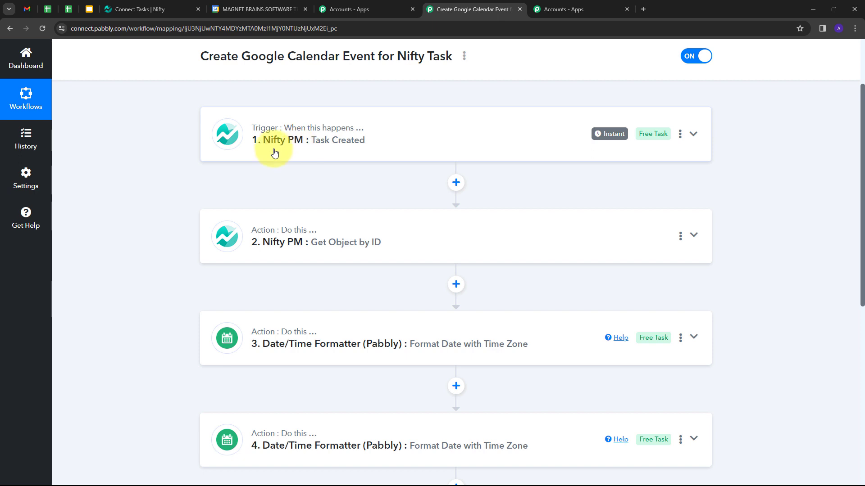
pyautogui.scroll(-1, 181, 155)
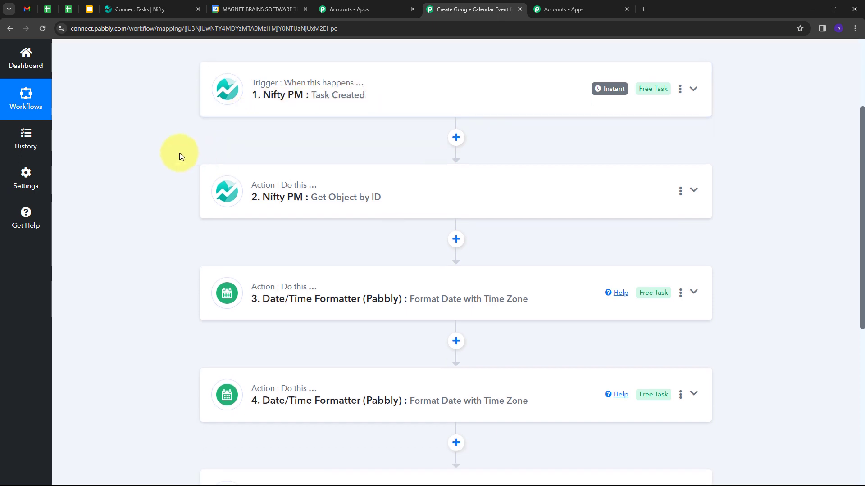
pyautogui.scroll(-3, 182, 179)
pyautogui.scroll(3, 183, 180)
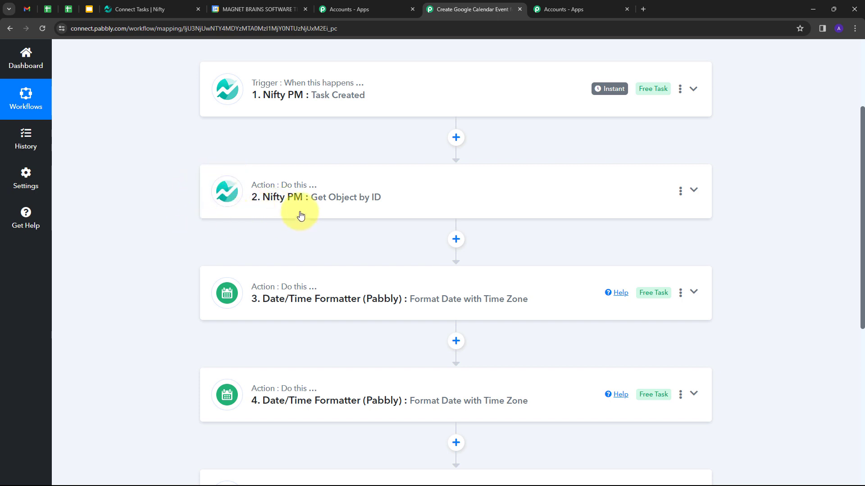
pyautogui.scroll(-2, 133, 232)
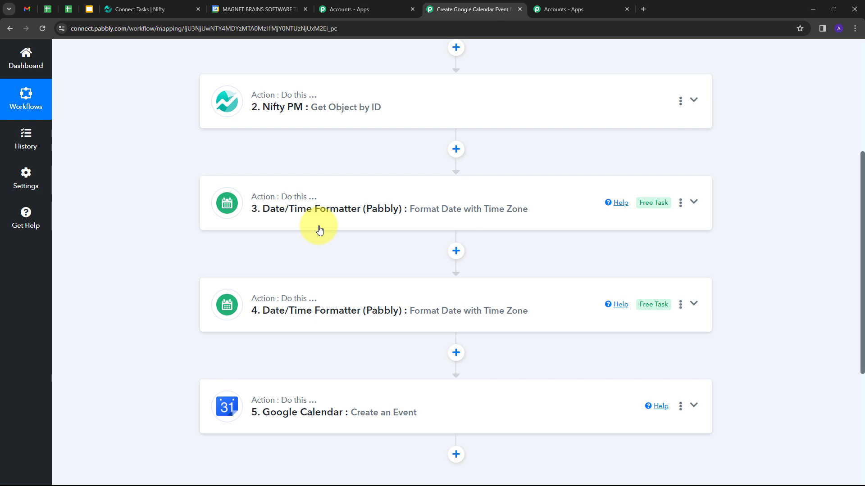
pyautogui.scroll(-2, 320, 230)
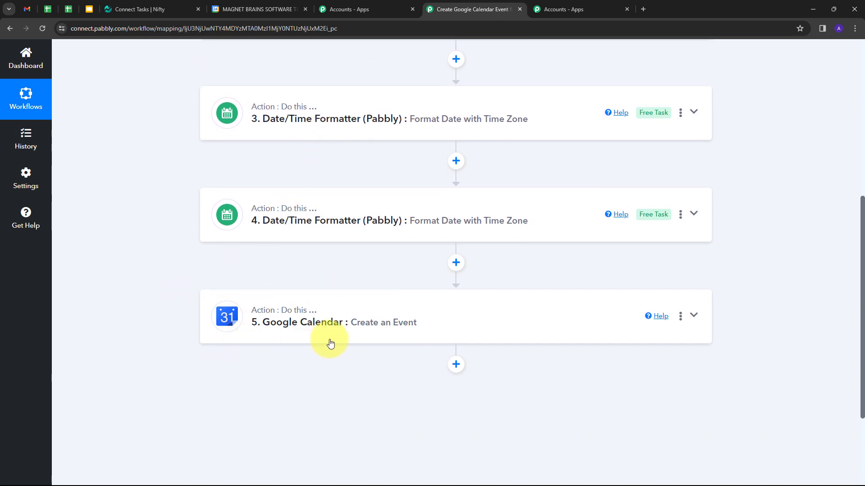
pyautogui.scroll(5, 135, 225)
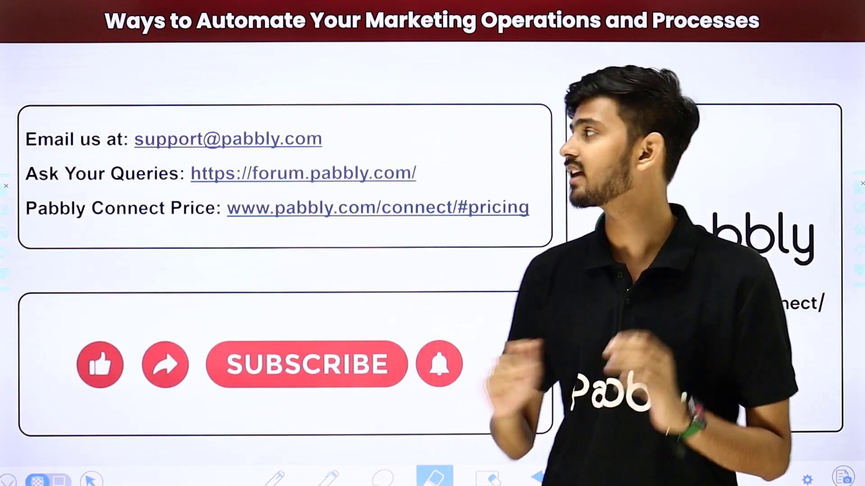
# Tick the support e-mail, forum and pricing links on the closing slide in red
pyautogui.moveTo(347, 141); pyautogui.dragTo(414, 90)
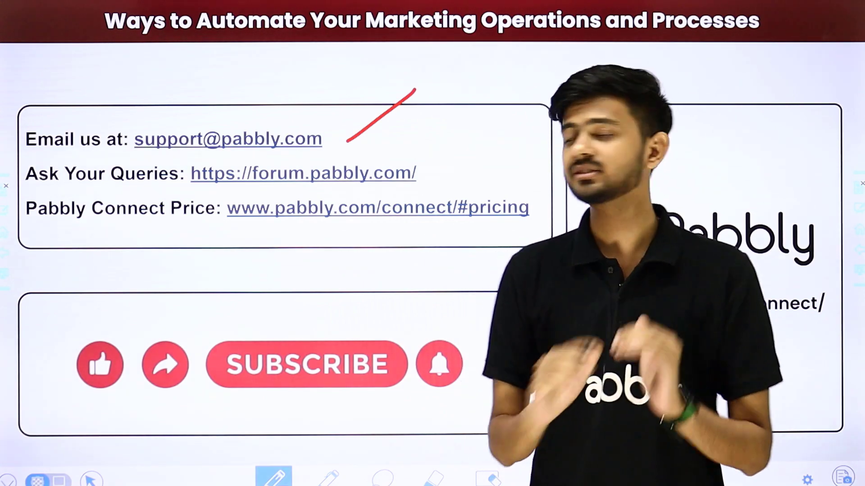
pyautogui.moveTo(428, 175); pyautogui.dragTo(488, 131)
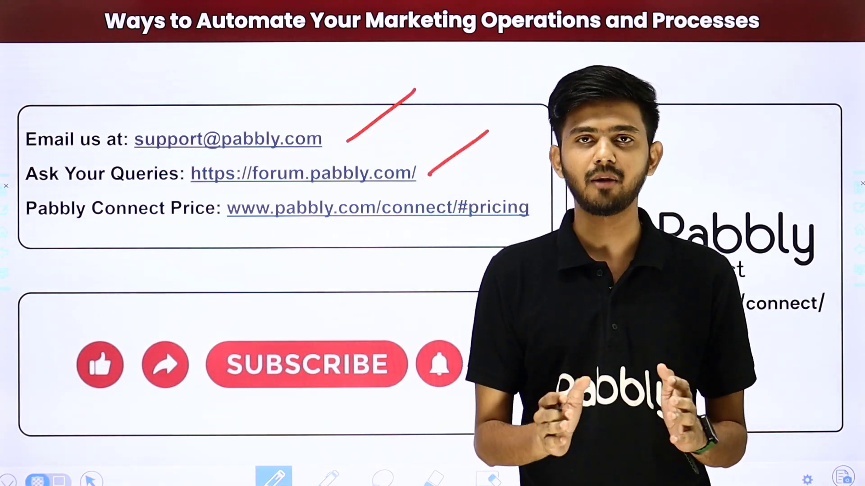
pyautogui.moveTo(521, 226); pyautogui.dragTo(574, 189)
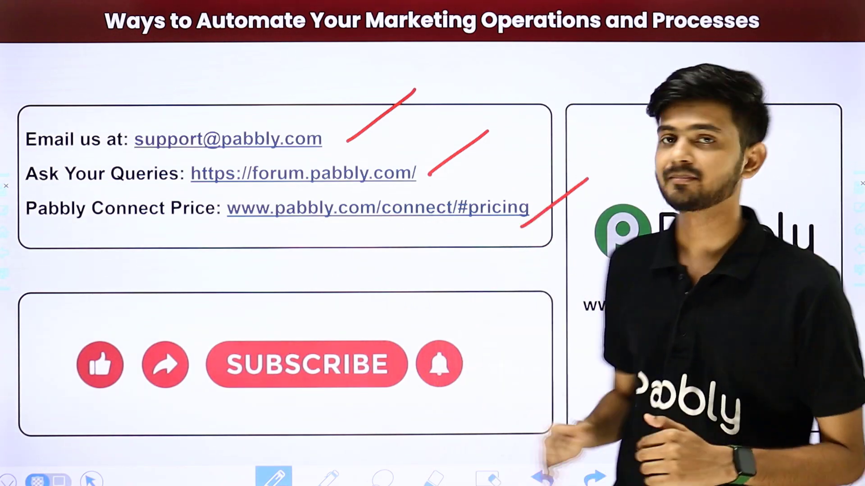